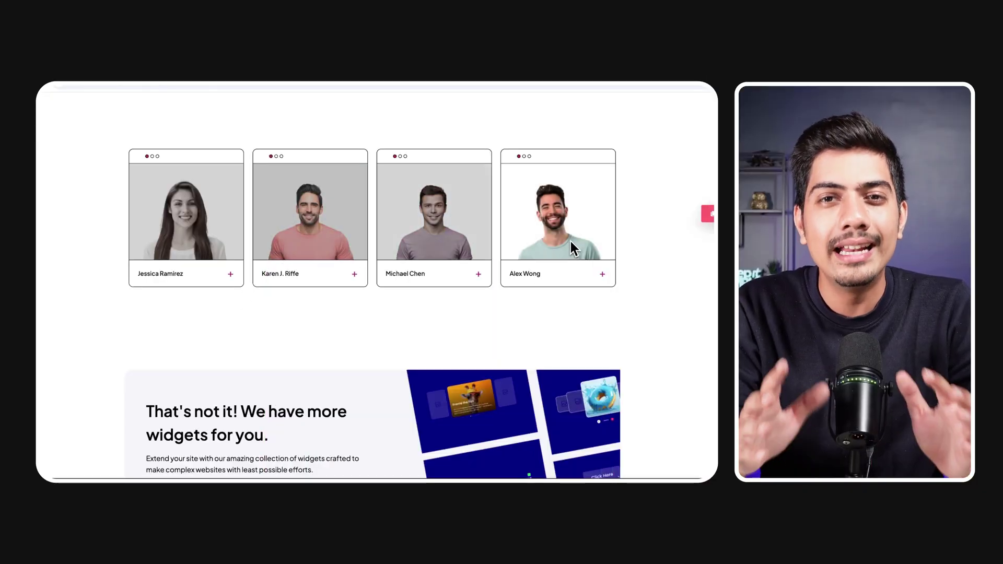
- Expand the first team member card, cycle through its details with the arrow, then collapse it
click(231, 274)
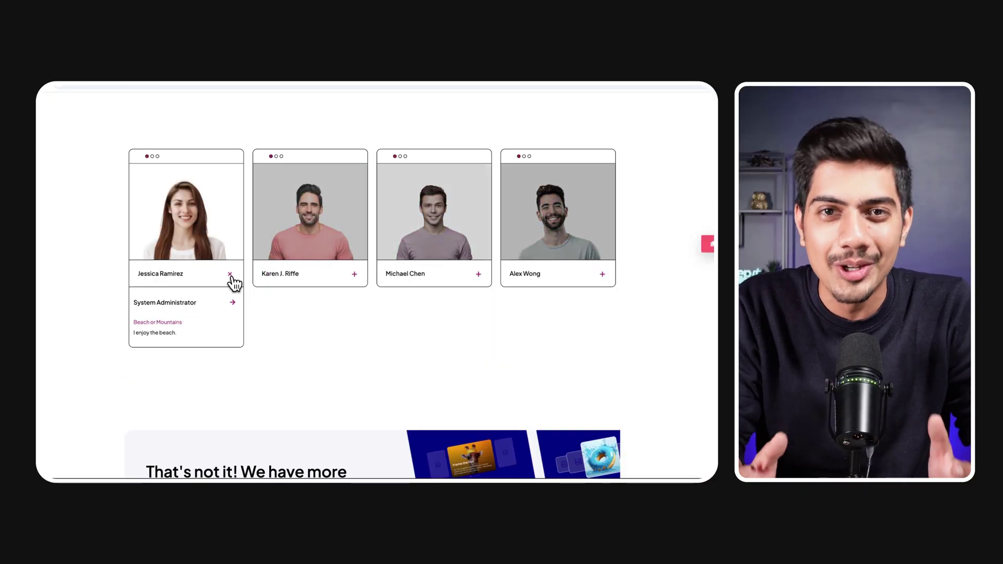
click(233, 303)
click(235, 305)
click(236, 308)
click(233, 306)
click(231, 275)
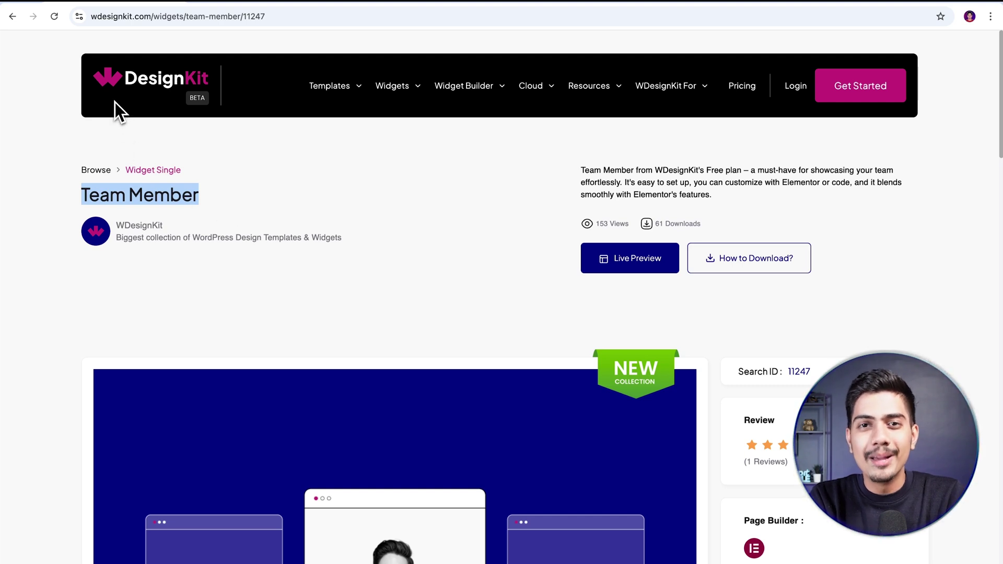
mouse_move(328, 102)
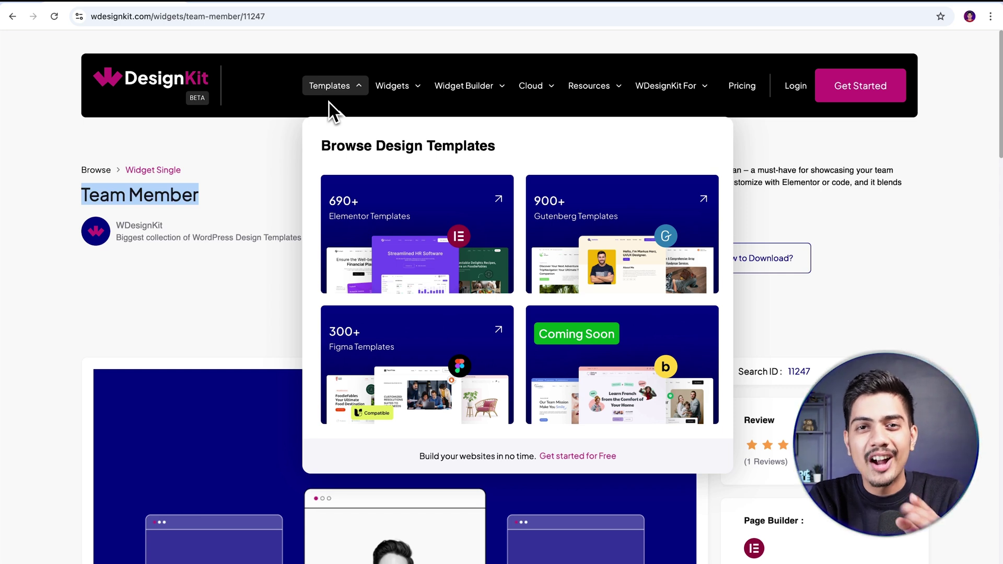
mouse_move(397, 104)
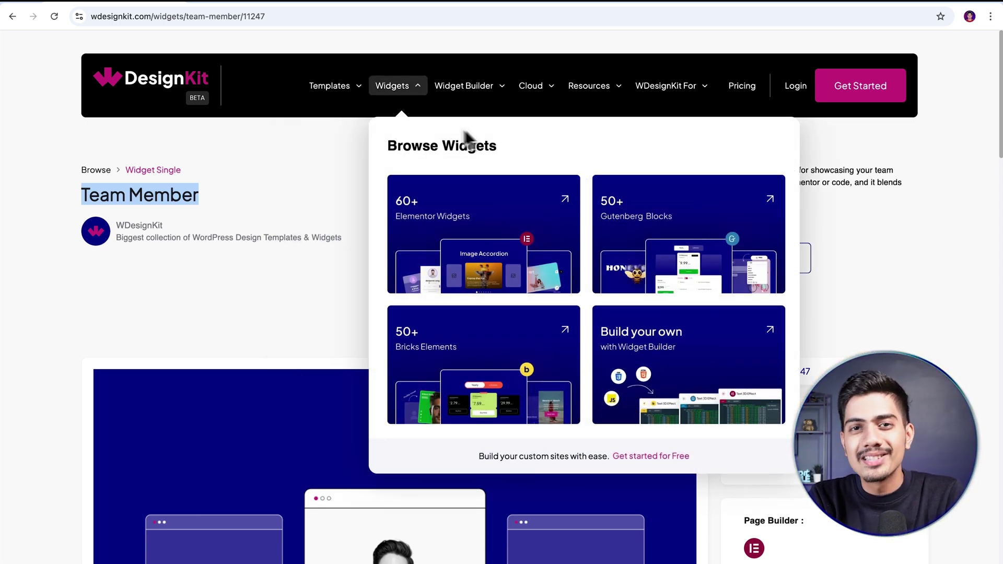
mouse_move(532, 103)
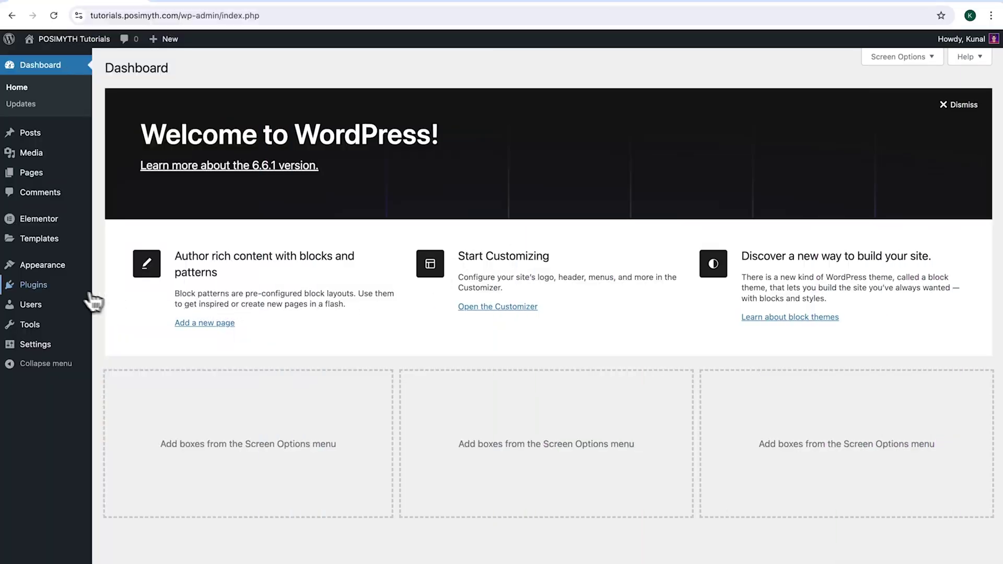
- Install the WDesignKit plugin from Add New Plugin, then view Appearance > Themes with Nexter active
mouse_move(62, 294)
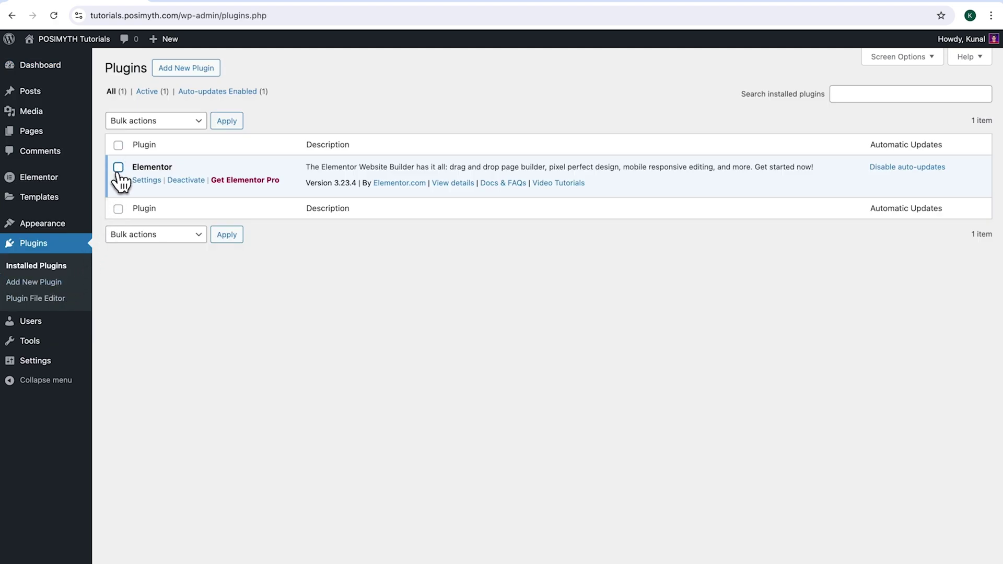
click(188, 74)
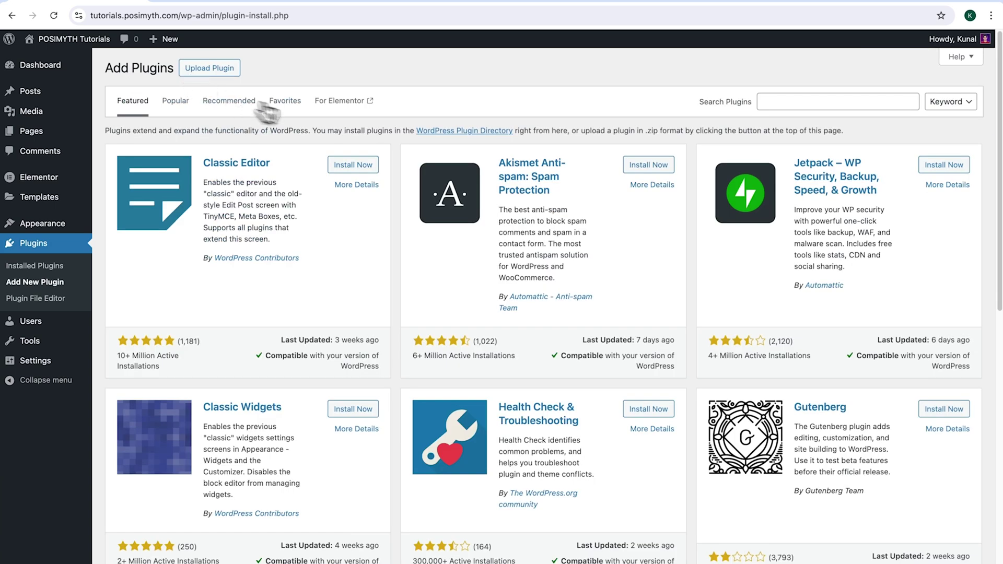
click(788, 102)
text(wdesignkit)
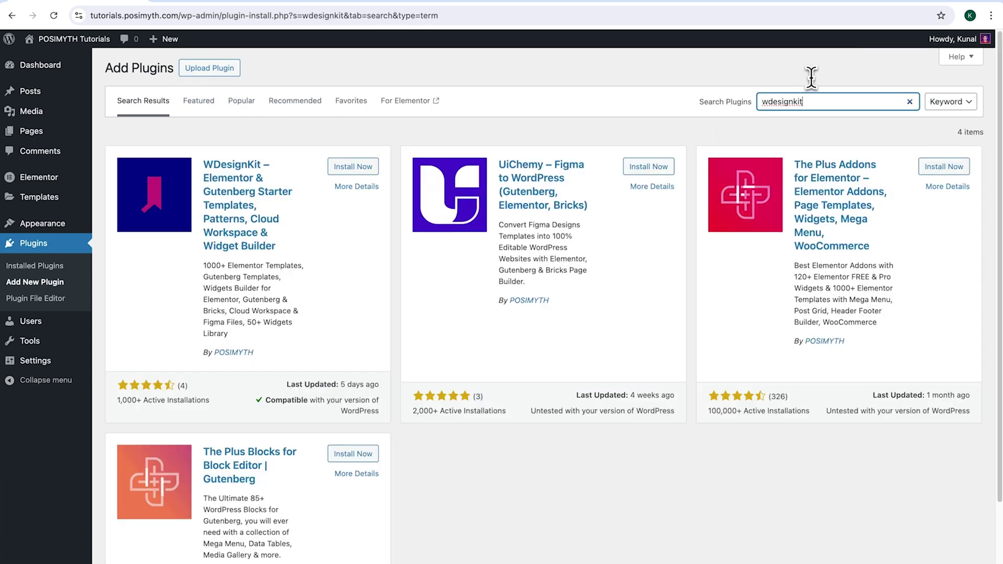
click(348, 168)
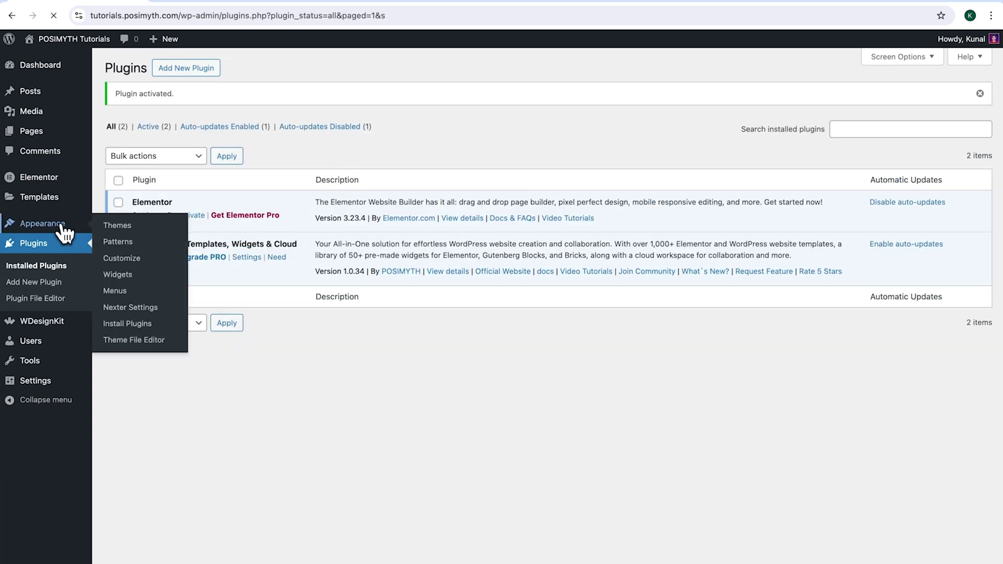
click(63, 225)
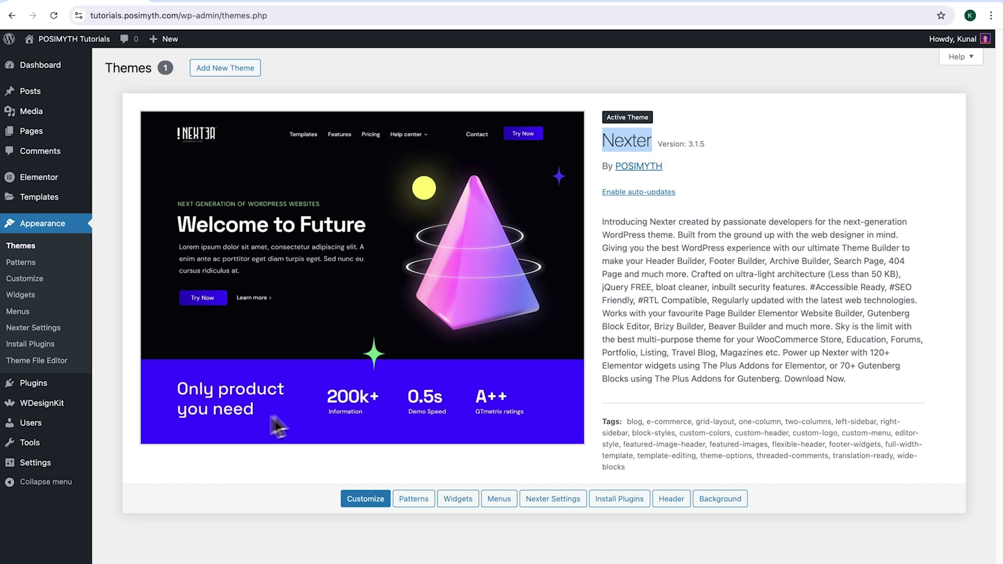
- Open WDesignKit, look at the Sign Up page, then sign in with a Google account
click(56, 406)
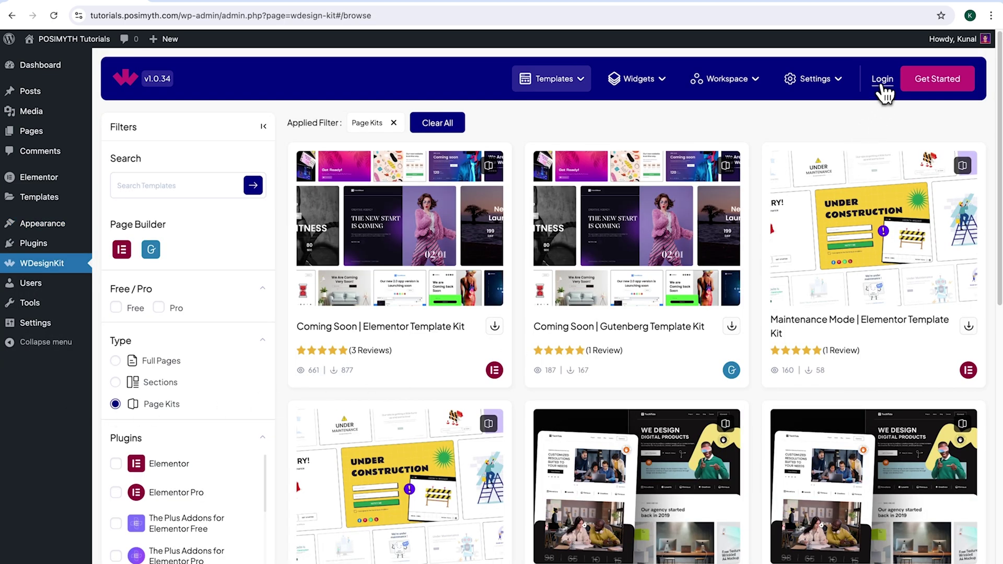
click(882, 80)
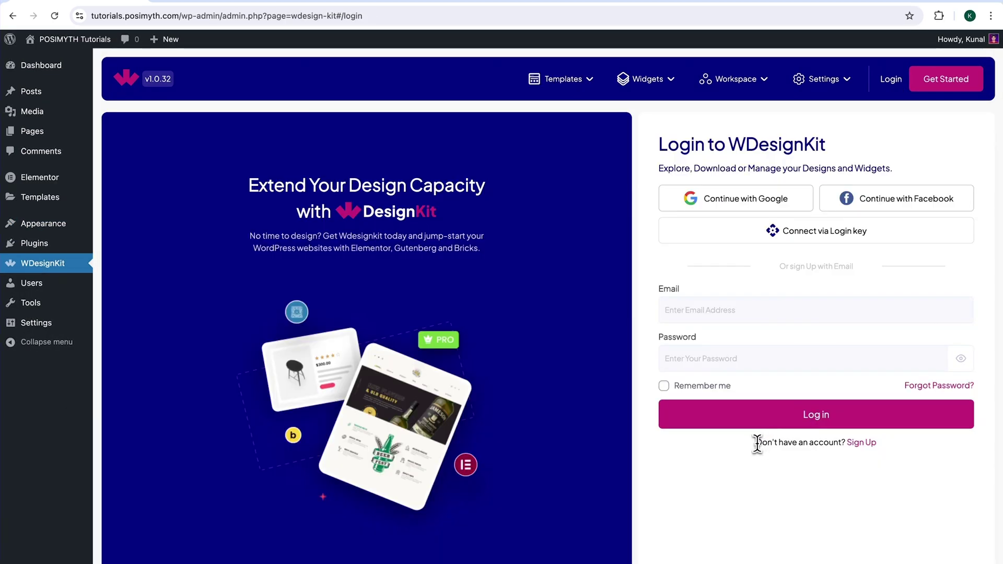
drag(757, 443, 846, 464)
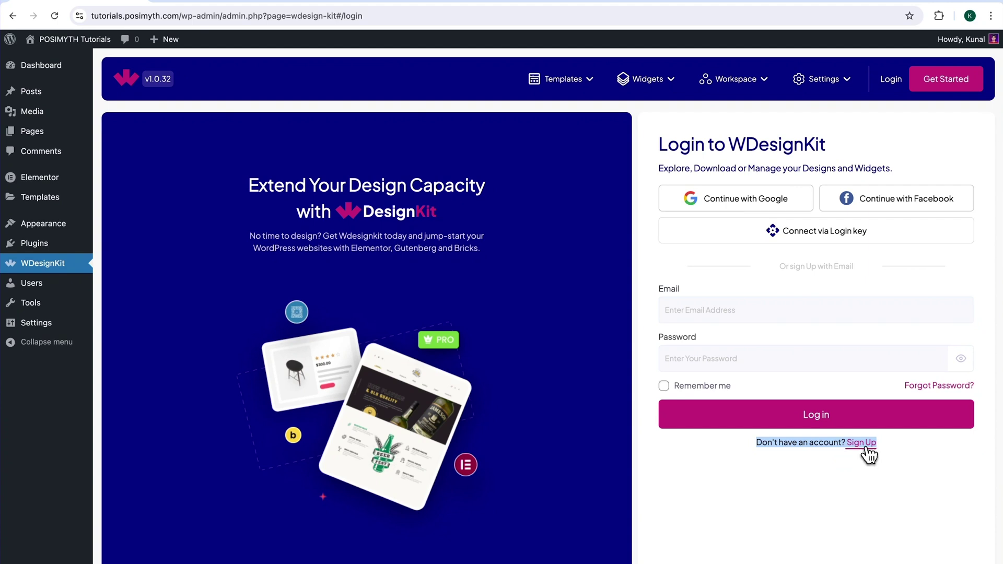
click(865, 449)
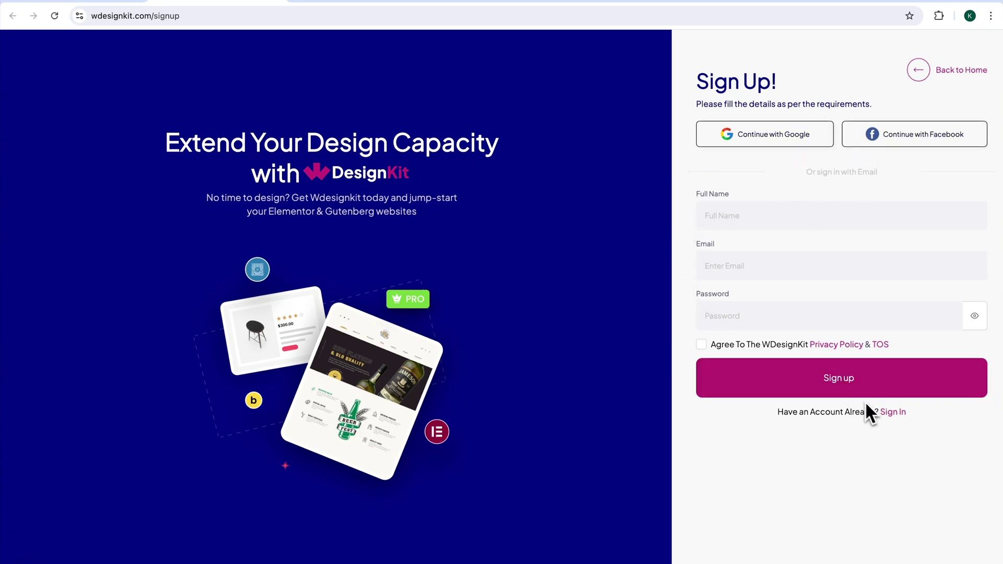
click(894, 415)
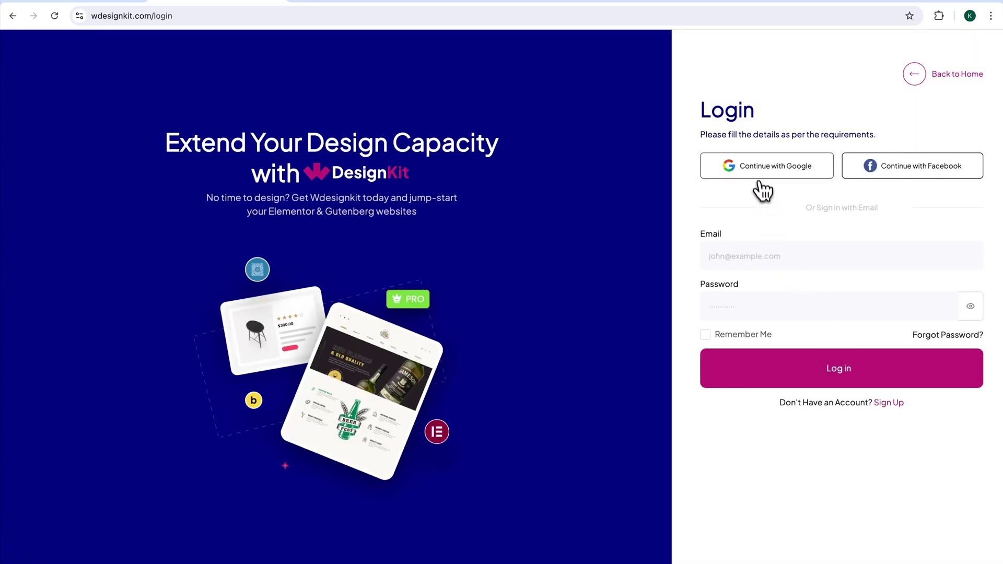
click(757, 173)
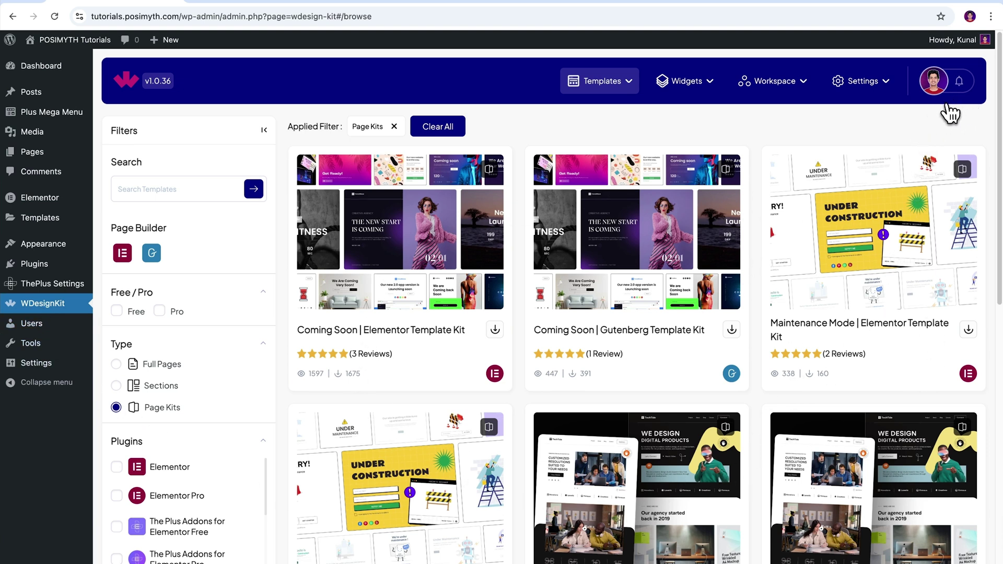
- Search the widget library for 'Team', download the Elementor Team Member widget, then view My Widgets
click(689, 94)
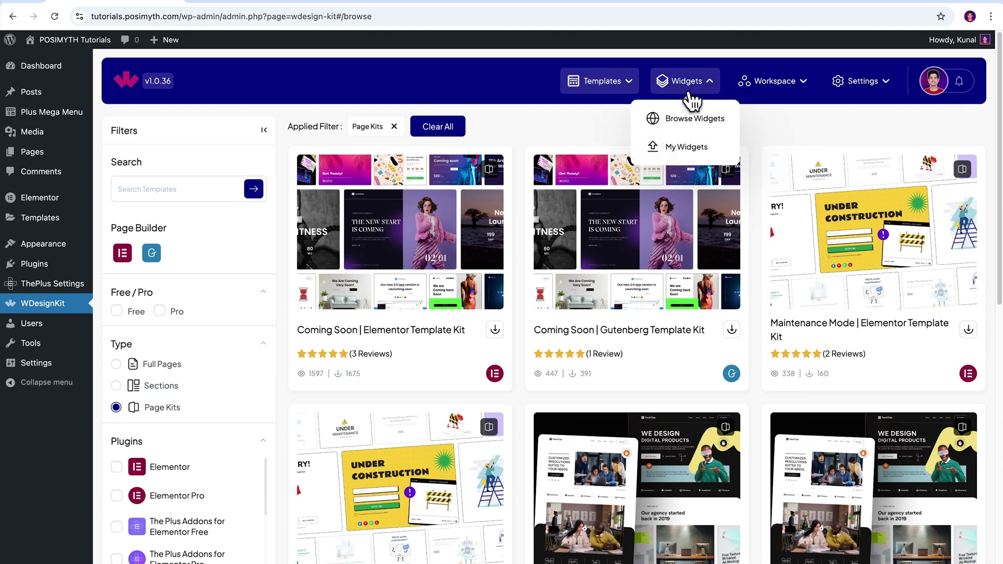
click(691, 124)
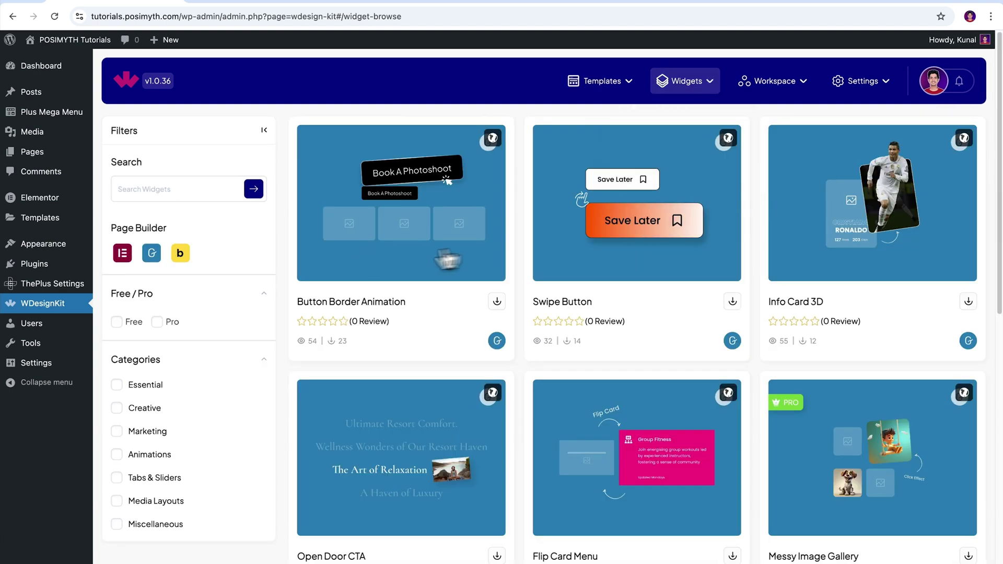
click(167, 190)
text(Team)
click(253, 189)
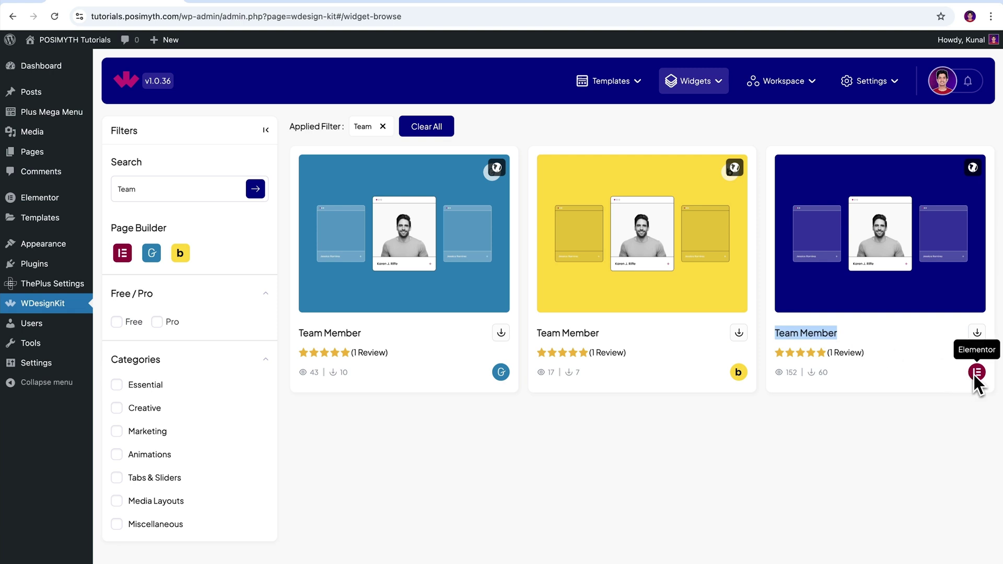
click(978, 337)
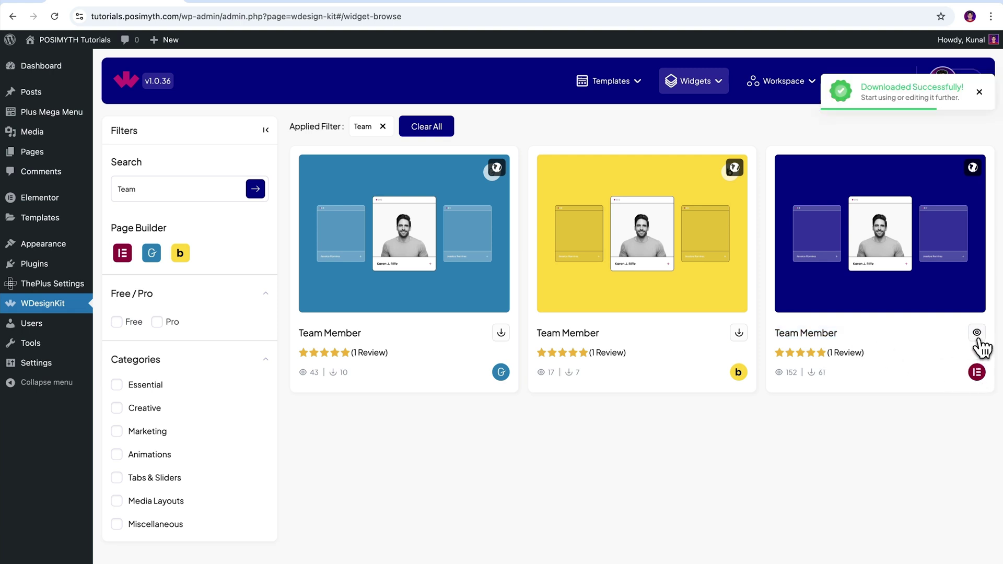
click(711, 86)
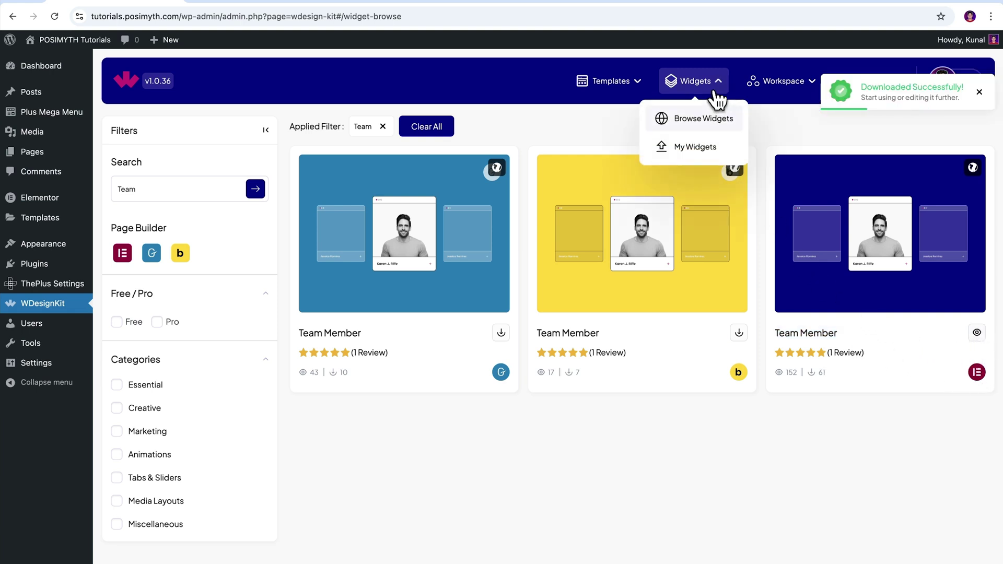
click(699, 155)
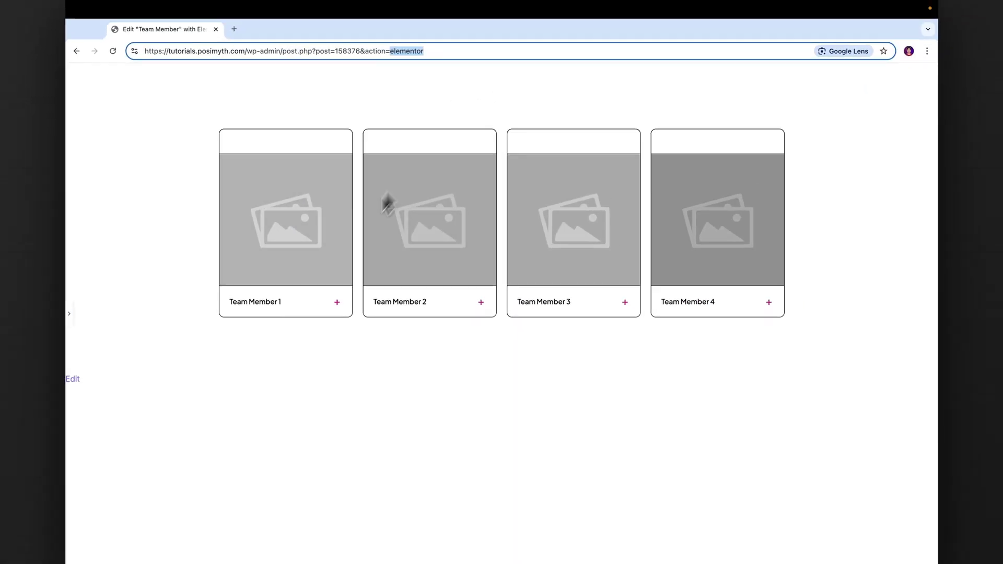
- Add a Team Member widget in Elementor and select its first card via Navigator for editing
click(69, 314)
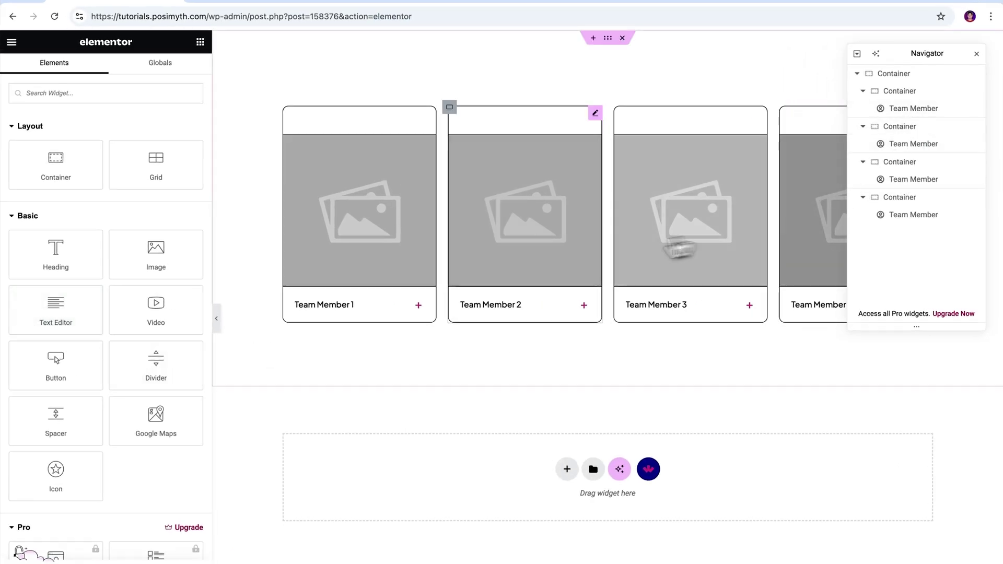
click(120, 95)
text(Team)
drag(51, 193, 62, 211)
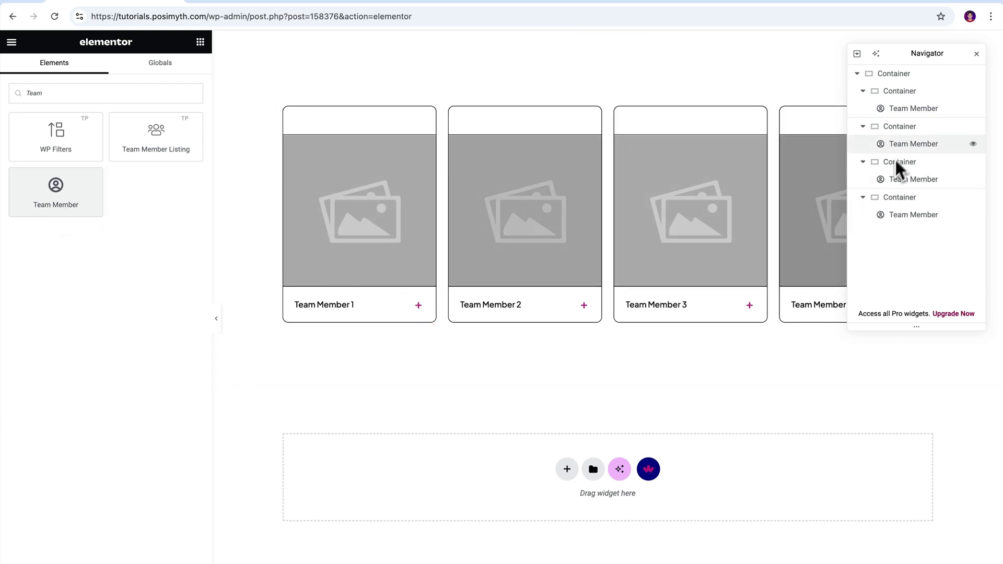
click(913, 109)
click(977, 55)
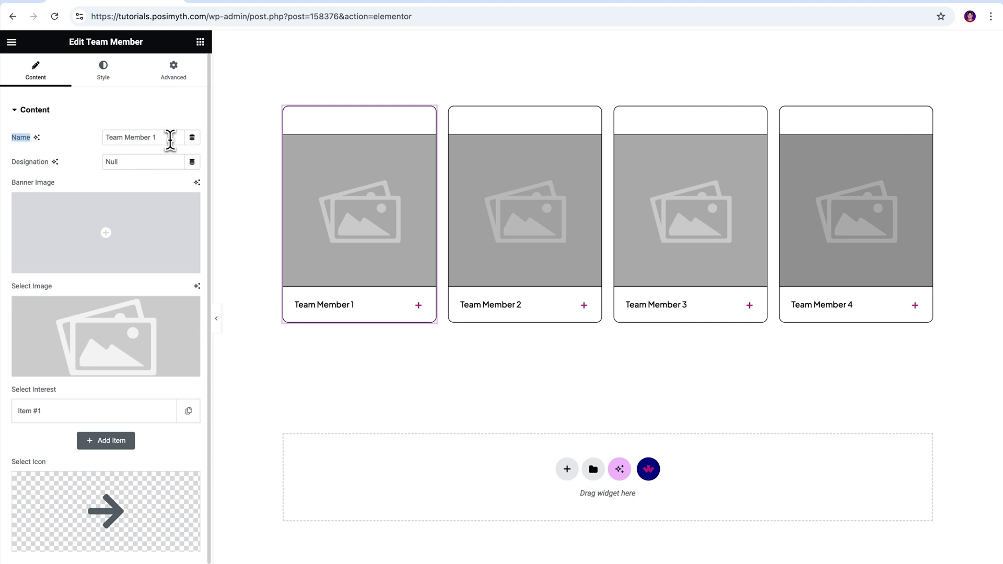
- Replace the first card's placeholder name with the member's full name and Designation with 'System Administrator'
drag(159, 137, 112, 138)
key(ctrl+a)
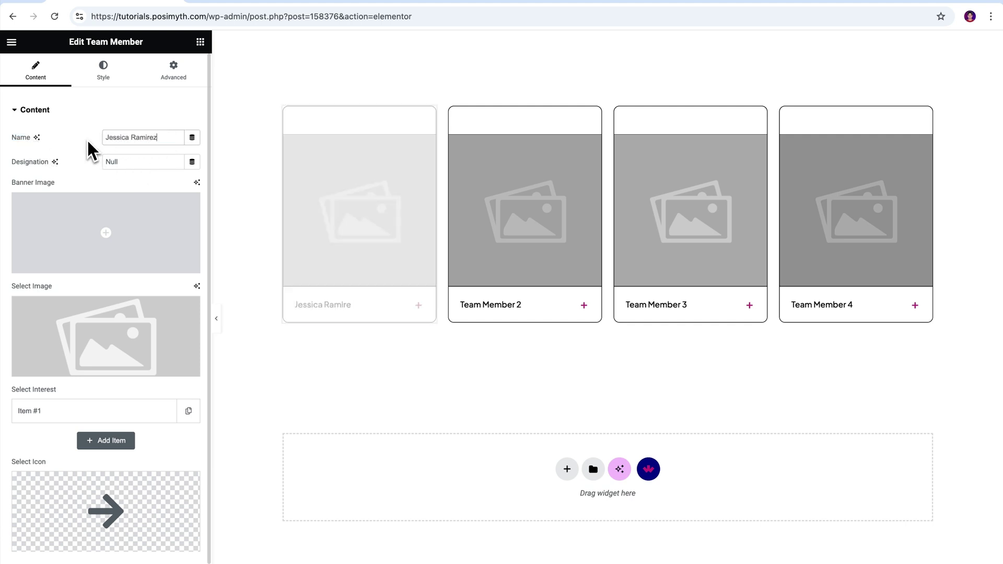
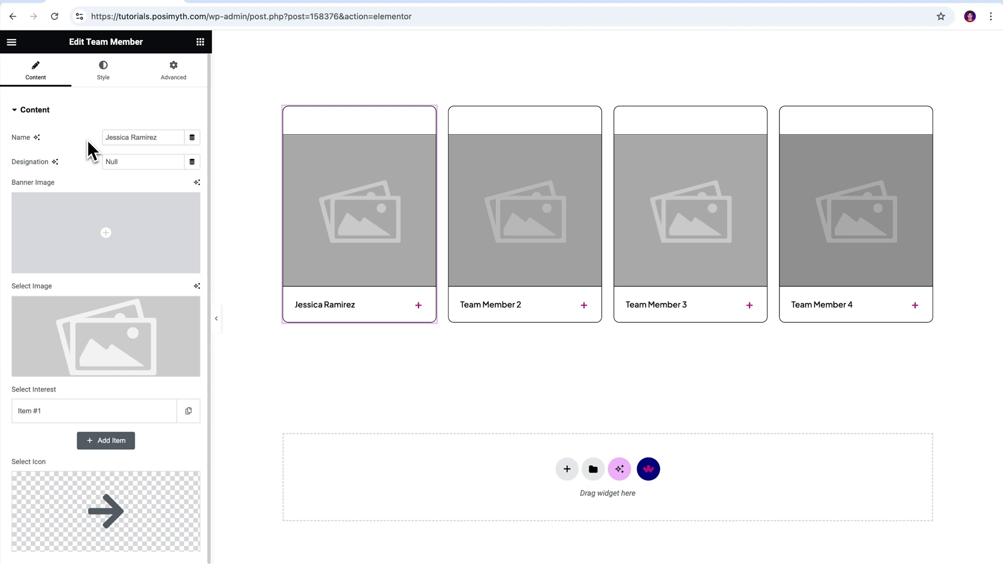
key(ctrl+a)
text(System A)
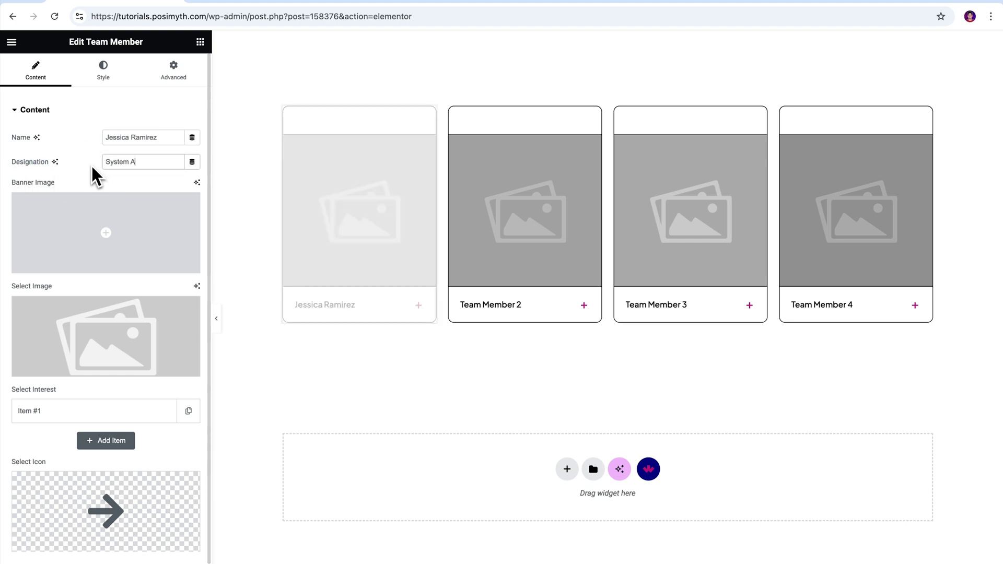
text(dministrator)
mouse_move(32, 198)
drag(33, 198, 11, 186)
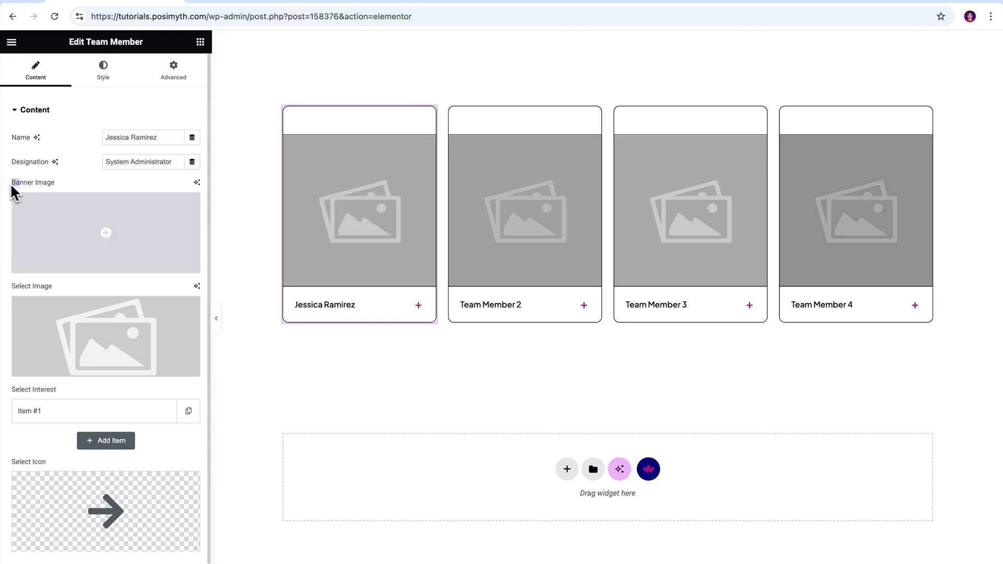
click(77, 190)
mouse_move(97, 236)
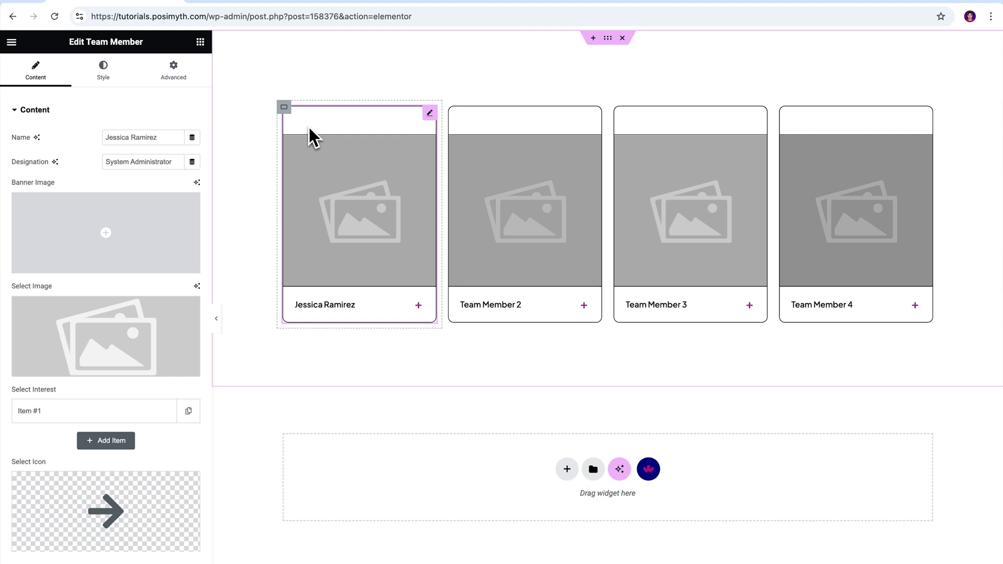
- Set the first card's Banner Image to dots.svg
mouse_move(188, 264)
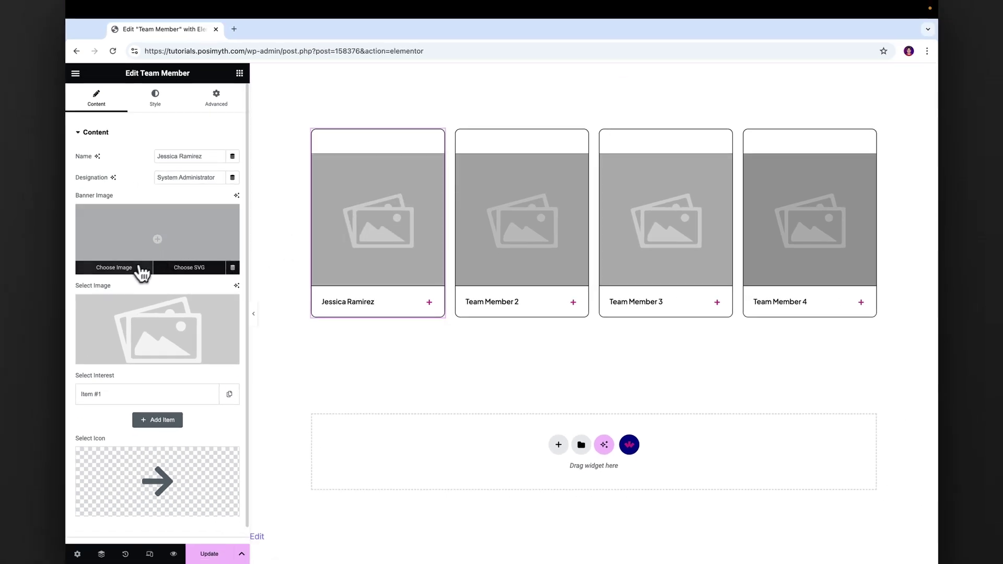
click(117, 272)
click(494, 208)
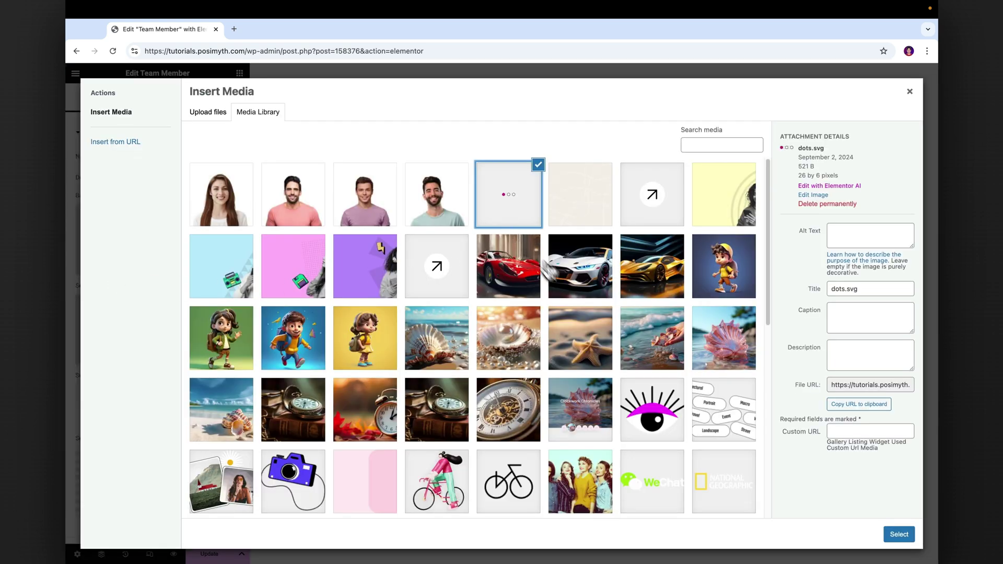
click(899, 534)
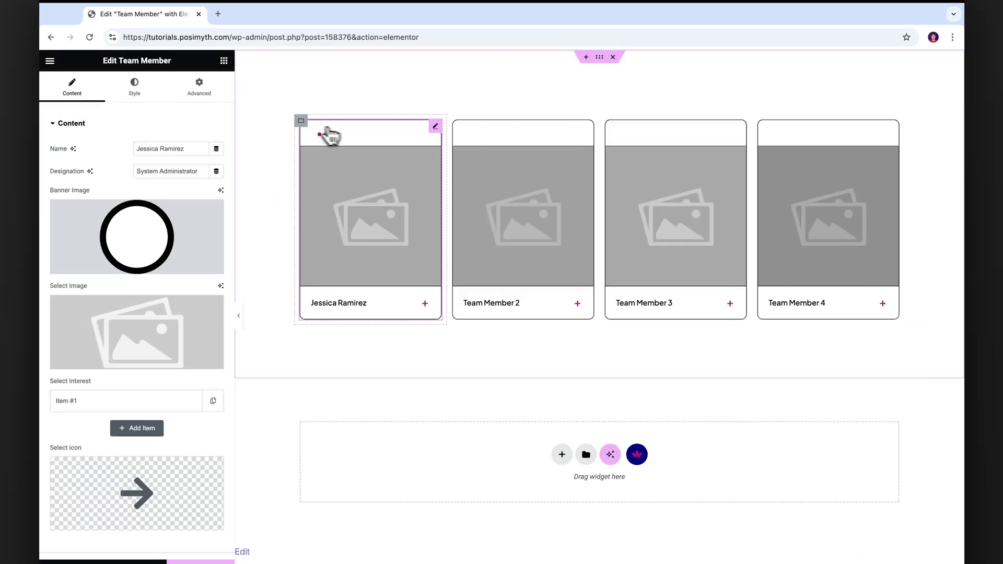
- Insert the first employee's portrait photo as the card's Select Image
drag(59, 311, 73, 292)
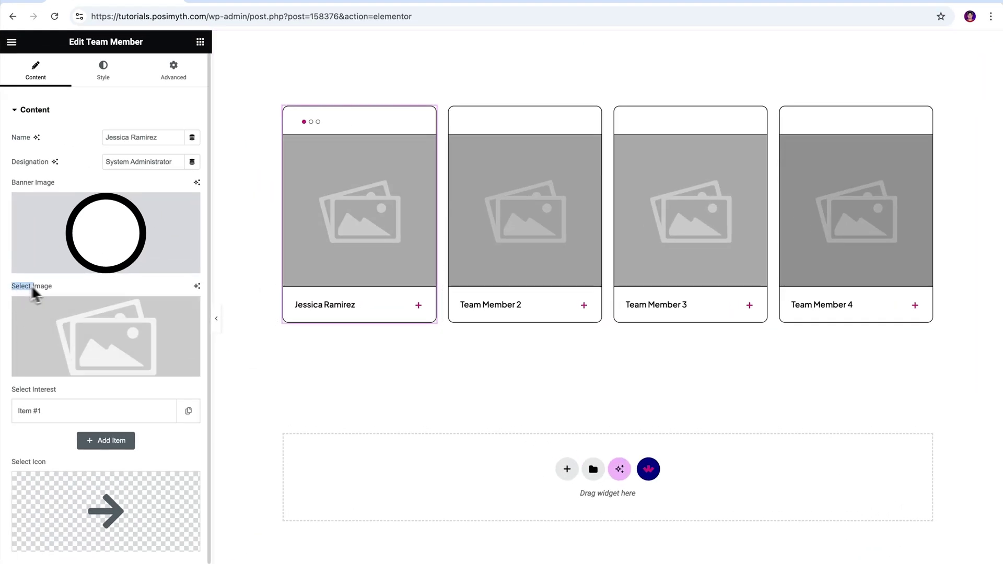
click(64, 286)
mouse_move(80, 316)
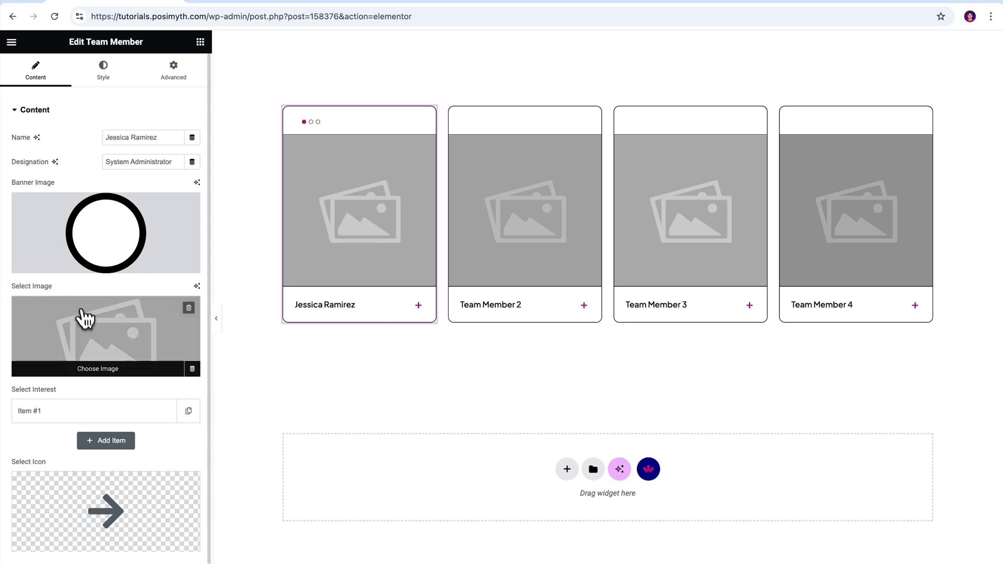
click(94, 380)
click(180, 179)
click(940, 544)
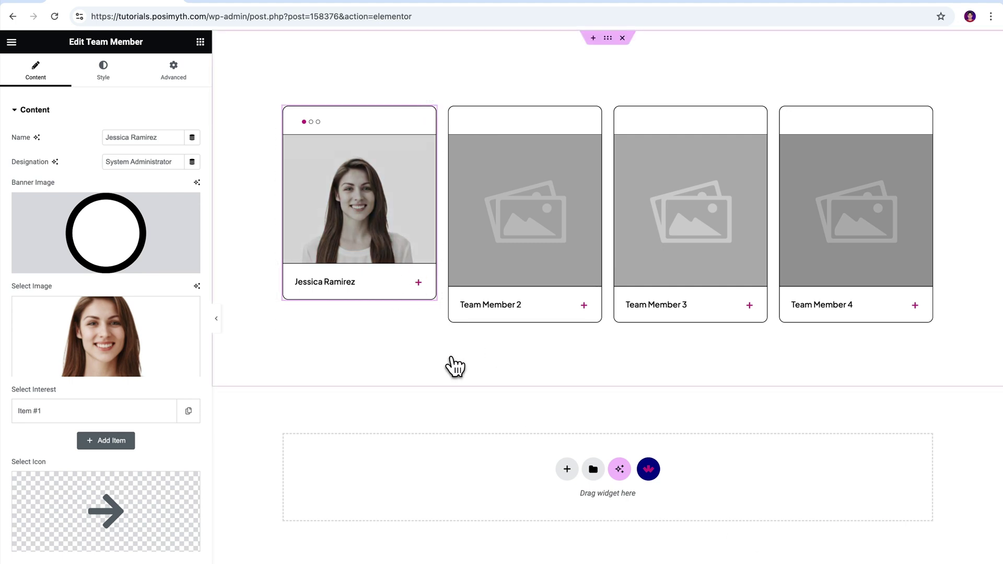
click(77, 393)
- Expand Item #1 under Select Interest to show its Question and Answer fields
click(71, 412)
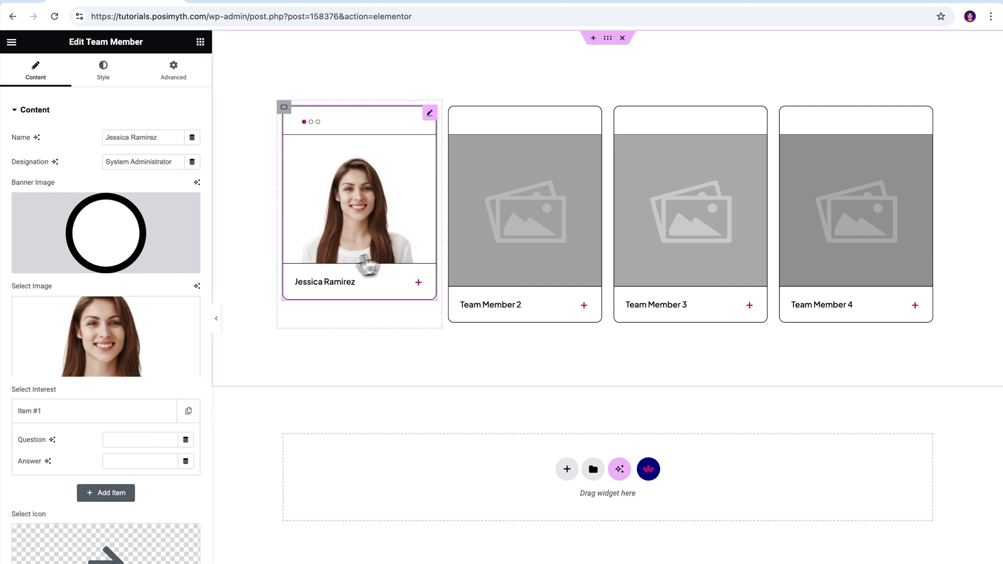
- Open the Team Members doc in a new tab and copy the 'Favourite Quote' label
click(200, 2)
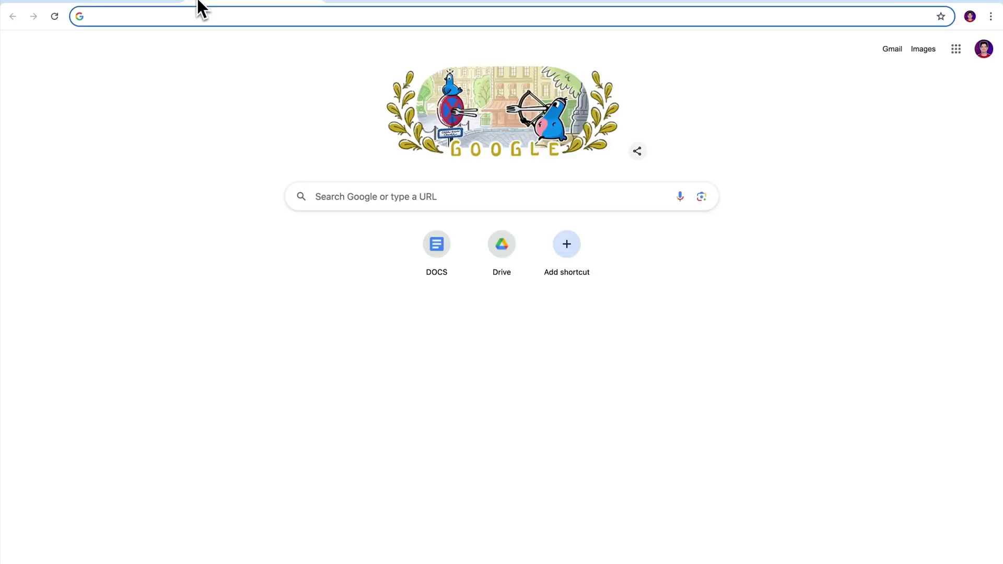
click(448, 256)
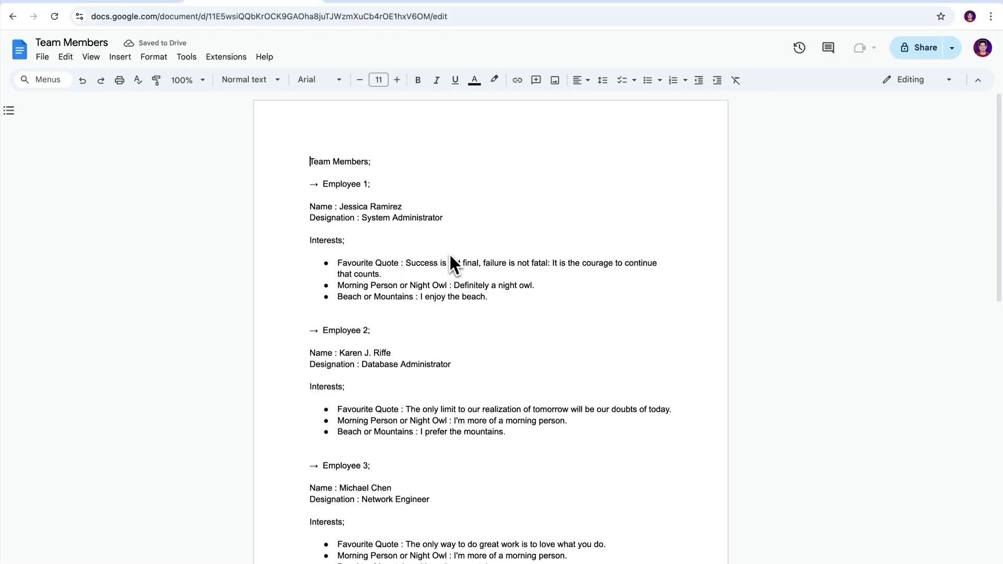
drag(309, 207, 421, 209)
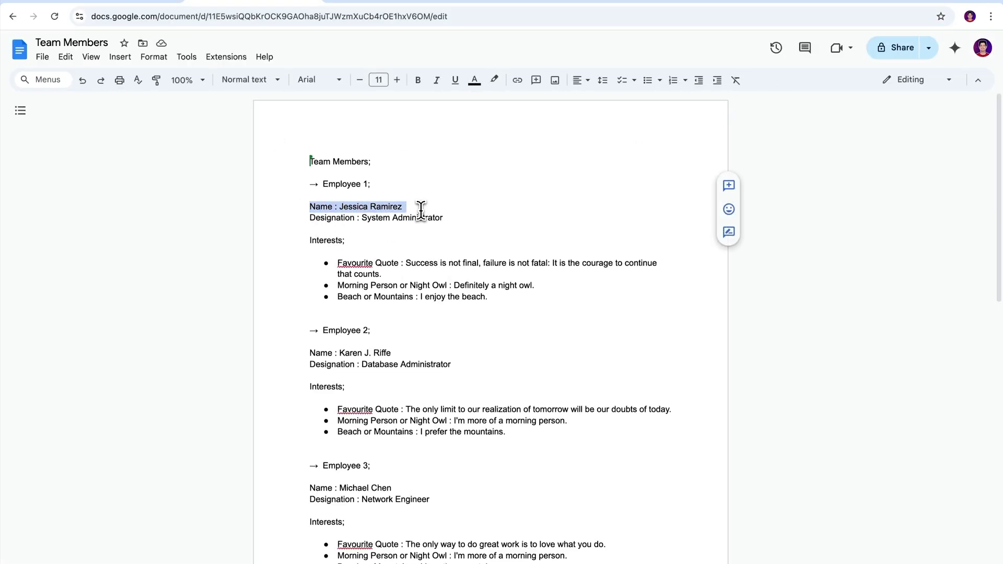
click(495, 209)
drag(337, 263, 398, 264)
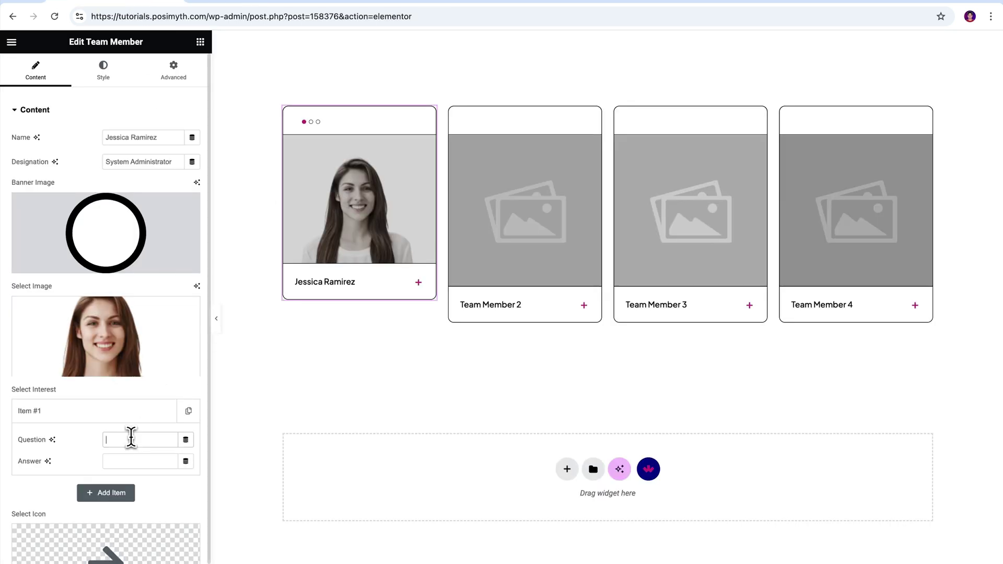
text(Favourite Quote)
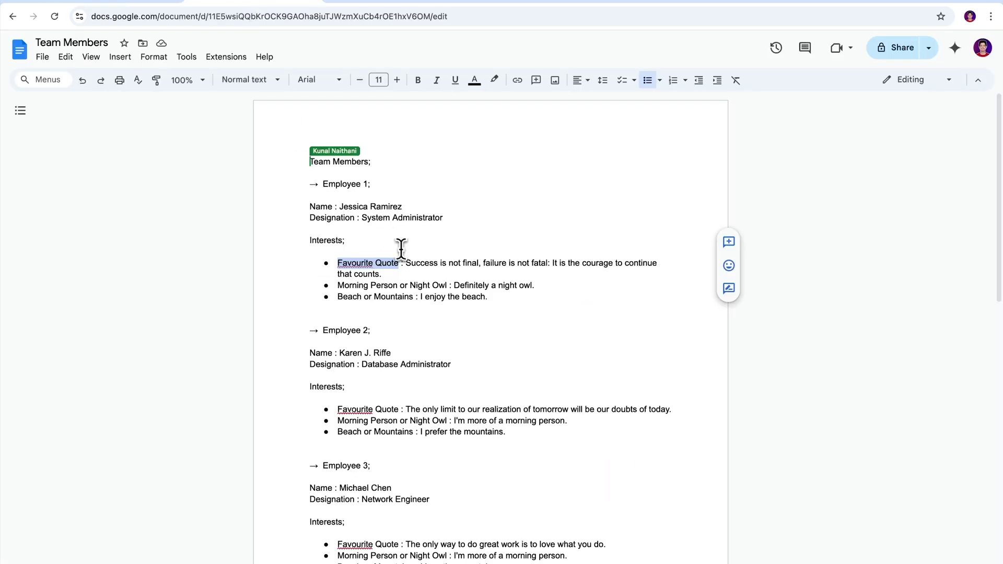
- Fill Item #1 with question 'Favourite Quote' and the quote from the doc as its answer
click(410, 266)
drag(406, 262, 382, 275)
key(super+c)
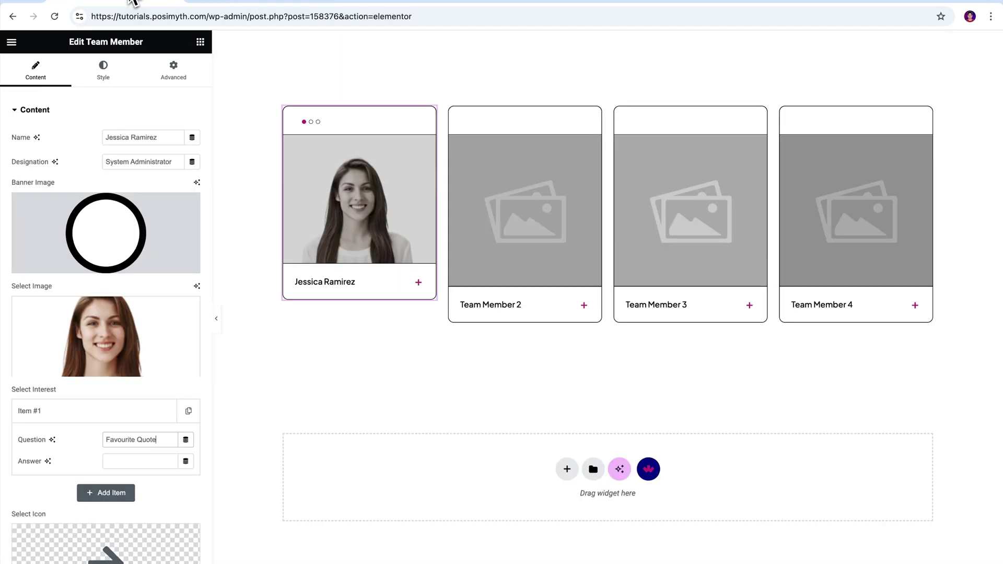
click(135, 461)
key(super+v)
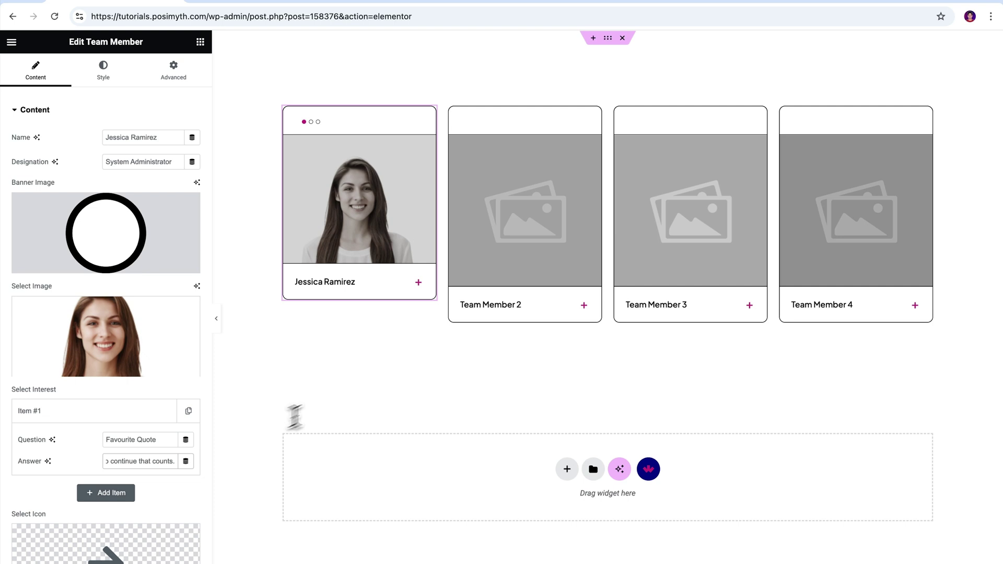
click(418, 285)
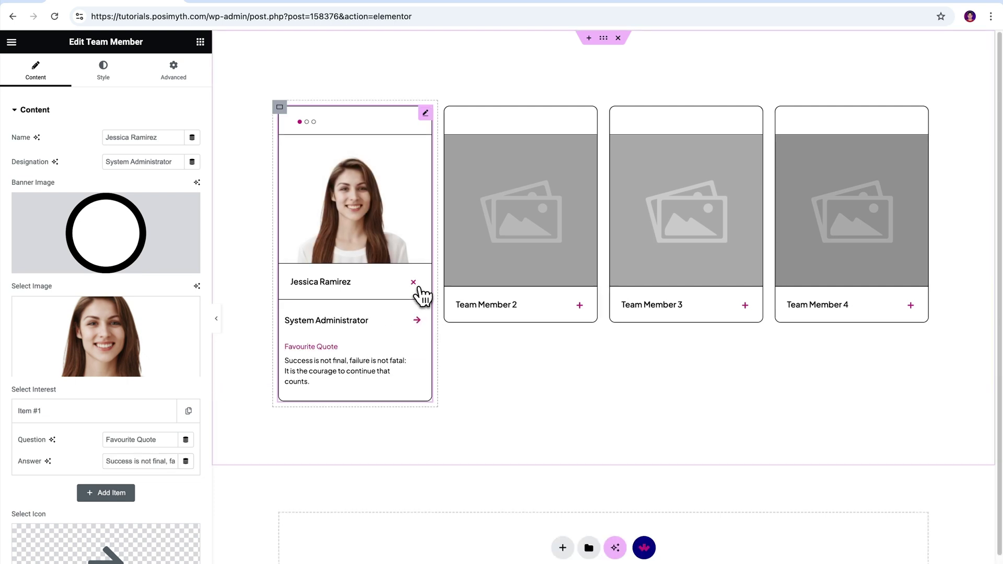
click(84, 418)
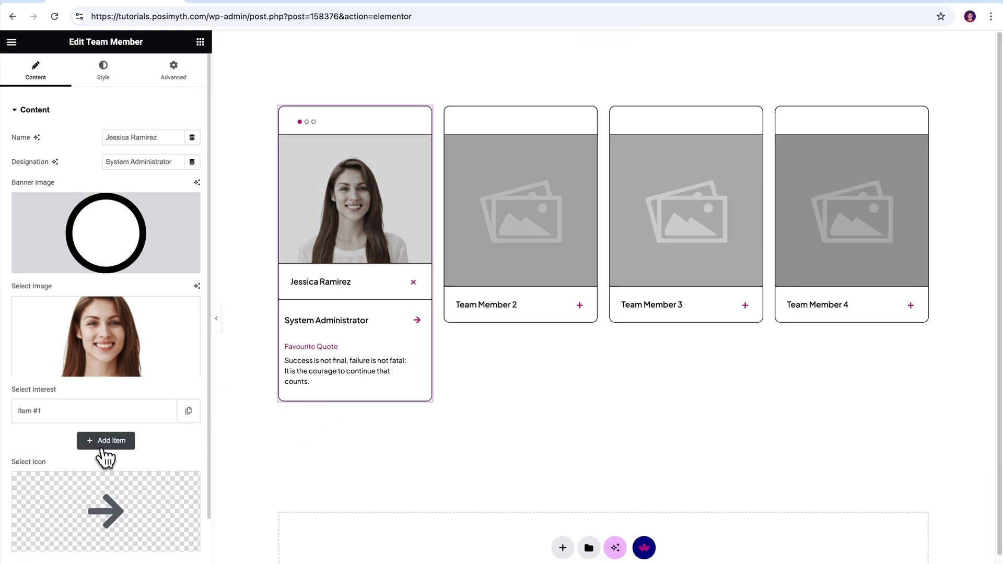
- Add Item #2 with 'Morning Person or Night Owl' and its night-owl answer
click(104, 440)
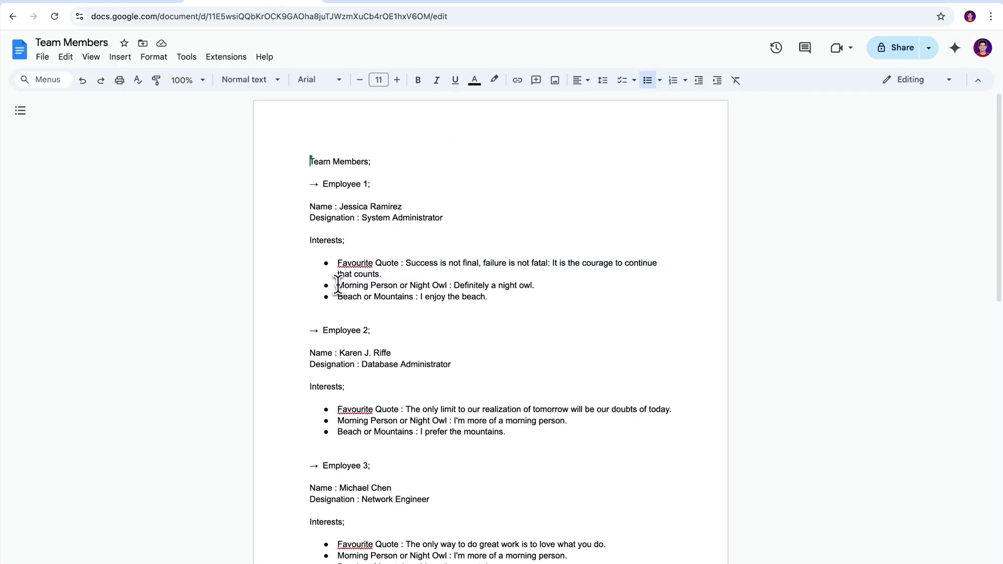
drag(450, 285, 348, 285)
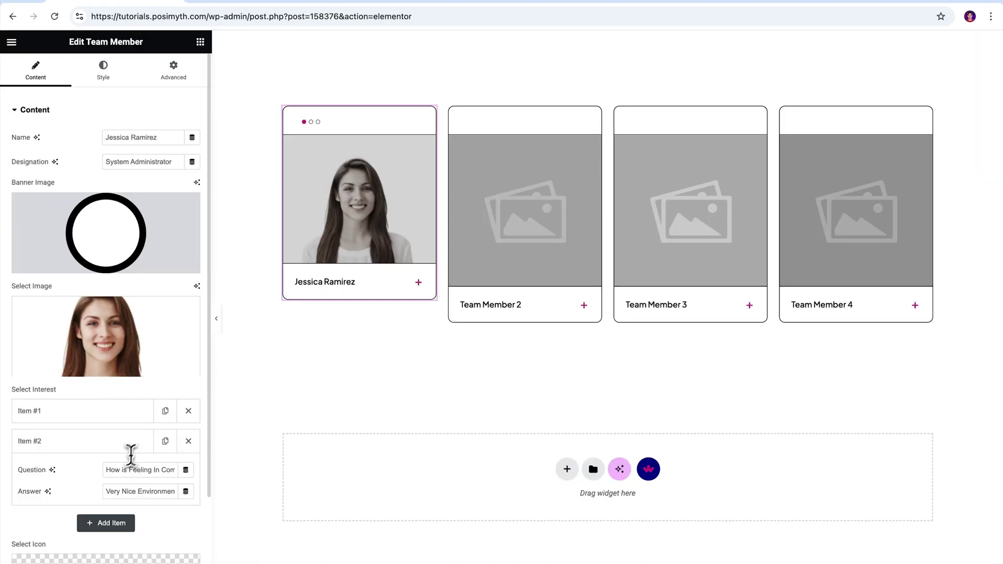
key(ctrl+v)
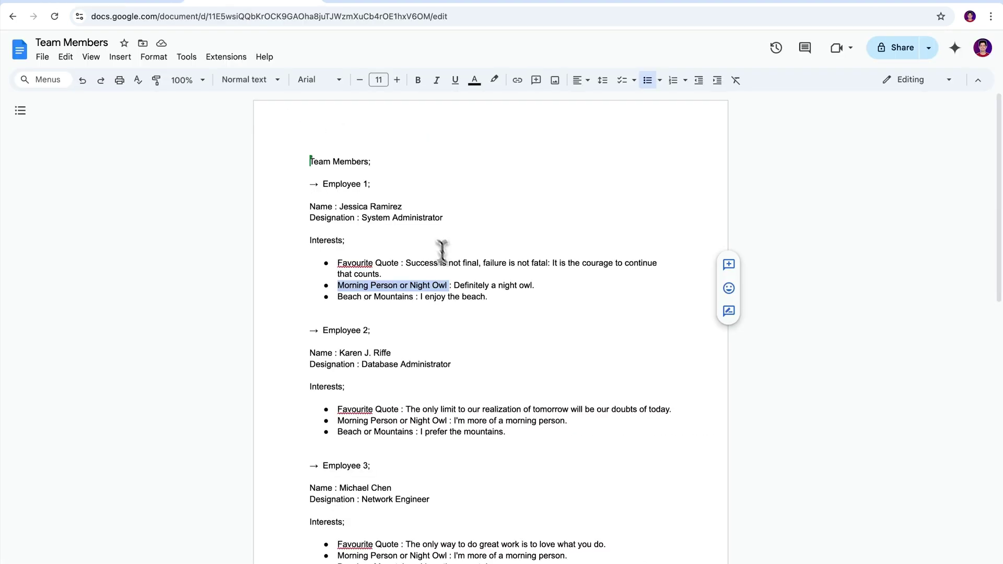
drag(601, 285, 516, 285)
key(ctrl+v)
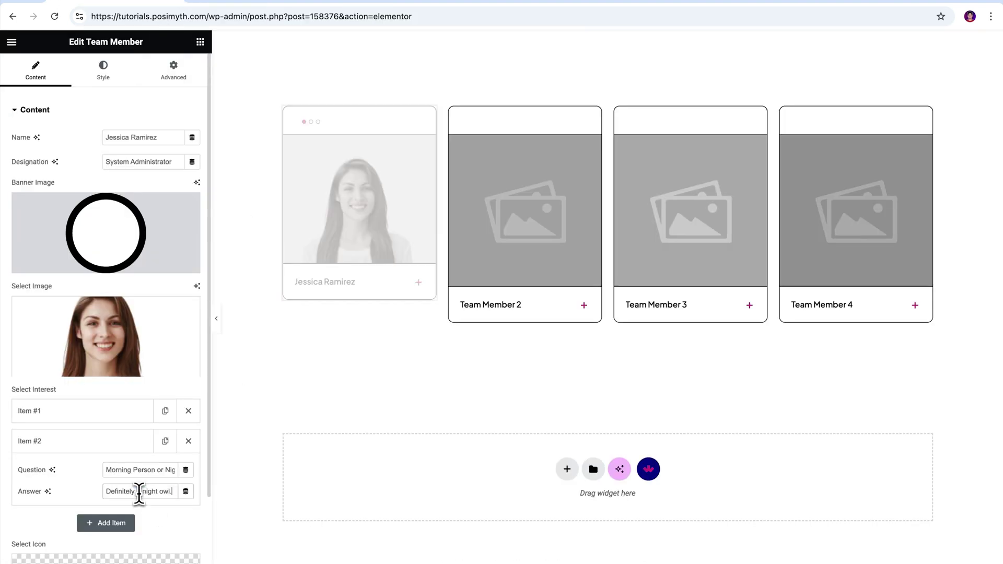
- Add Item #3 with 'Beach or Mountains' and its beach answer, then collapse it
click(105, 523)
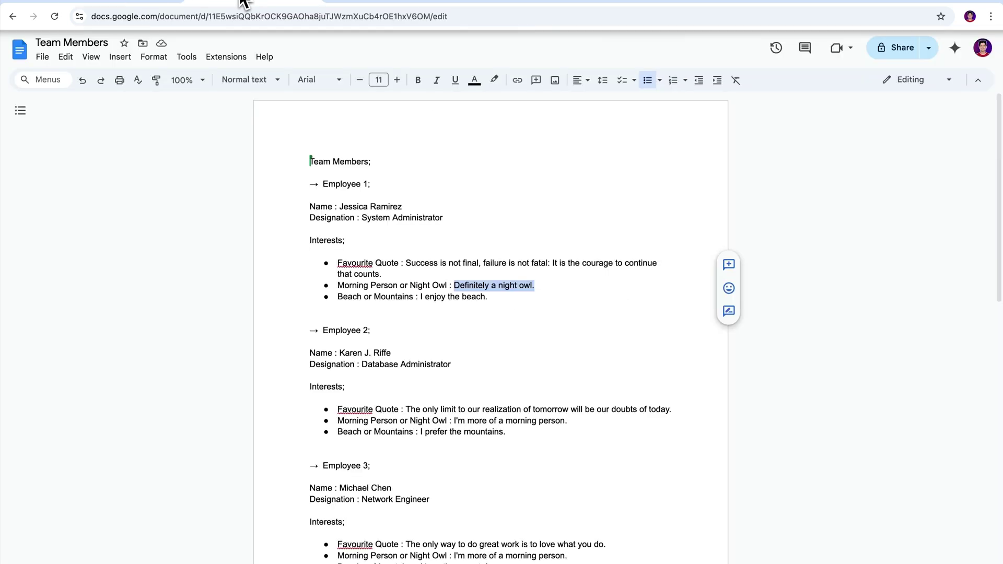
drag(385, 293, 307, 293)
key(ctrl+v)
drag(421, 297, 475, 297)
key(ctrl+v)
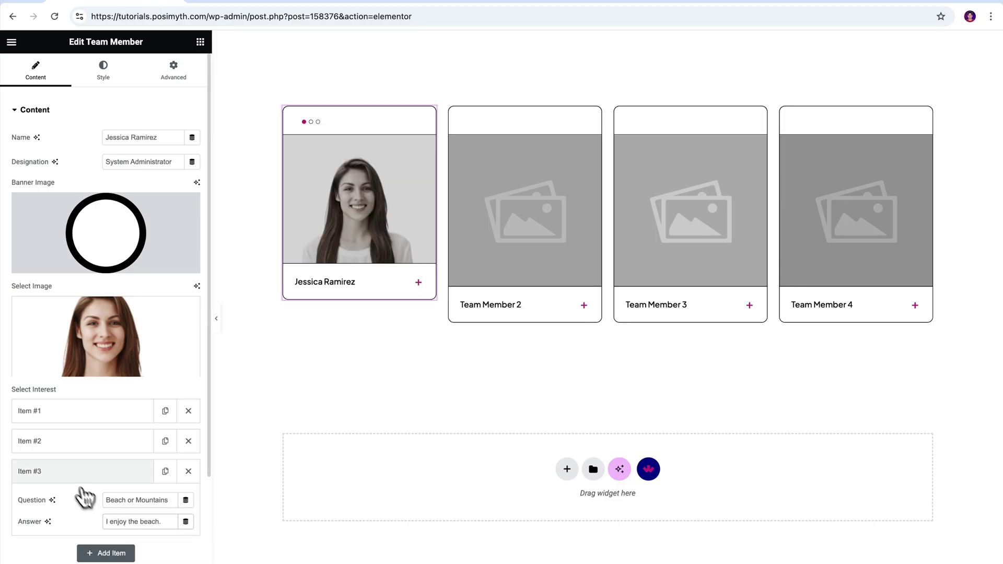
click(81, 473)
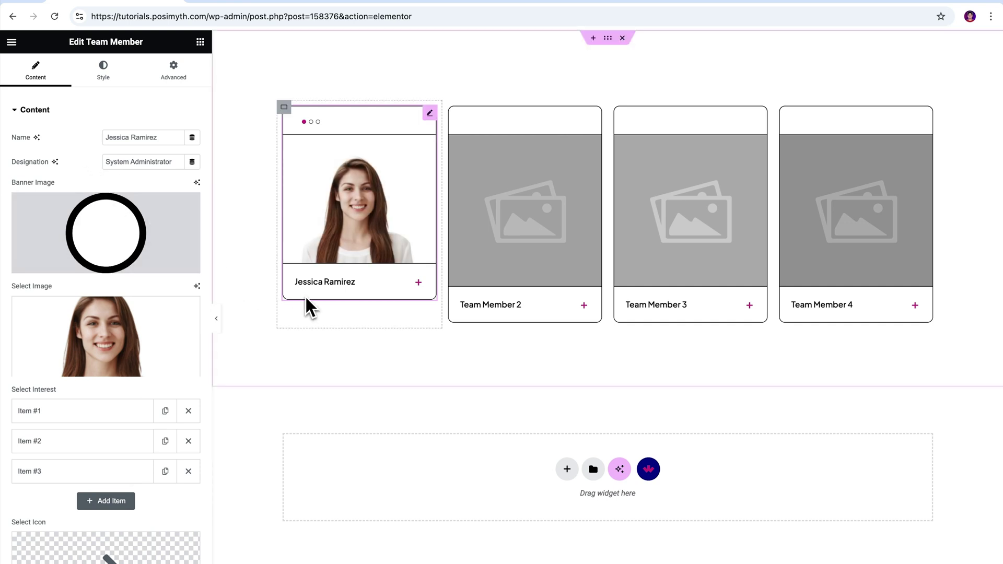
click(419, 284)
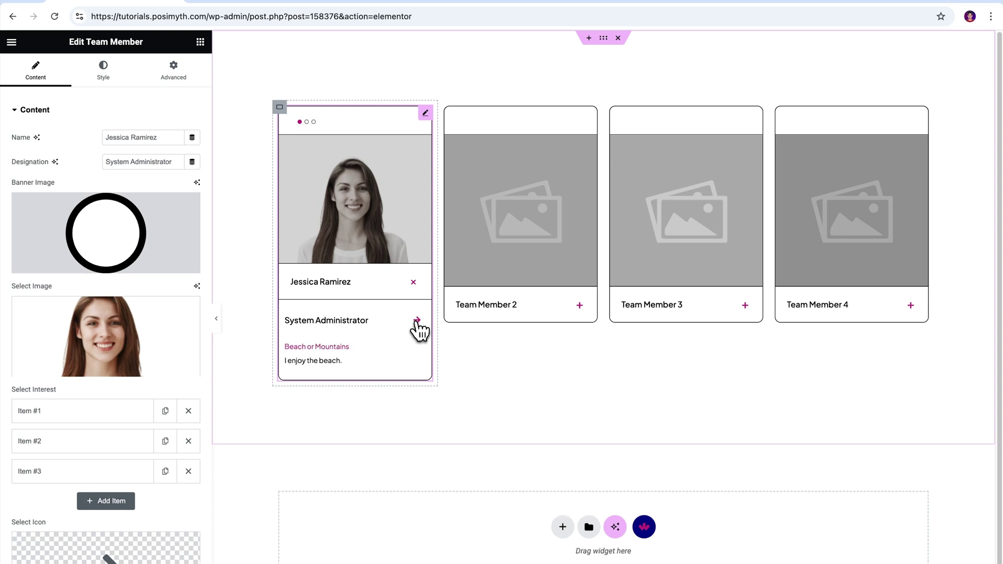
click(416, 295)
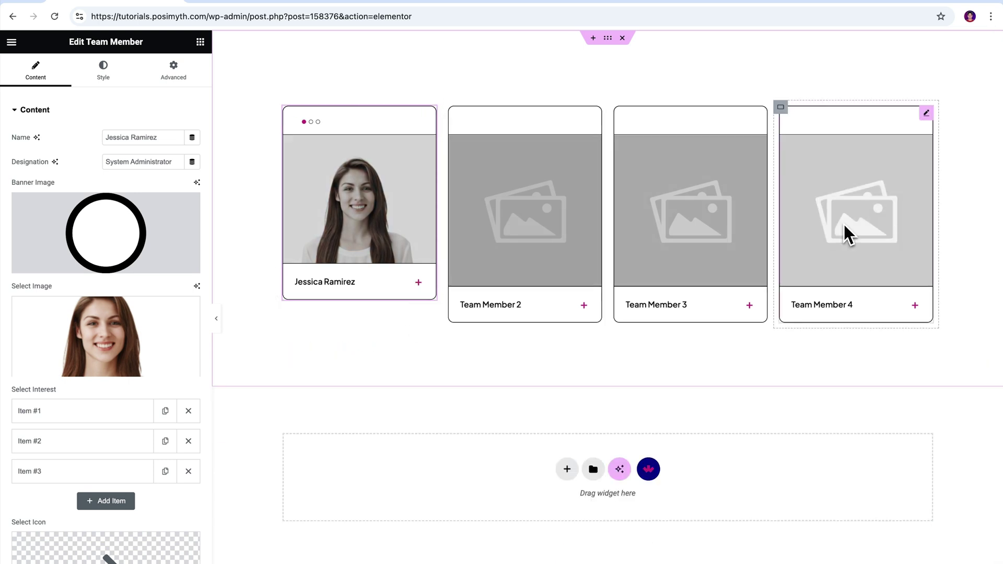
- Select the second card and enter its member's name and the Database Administrator designation
click(542, 224)
drag(156, 138, 77, 136)
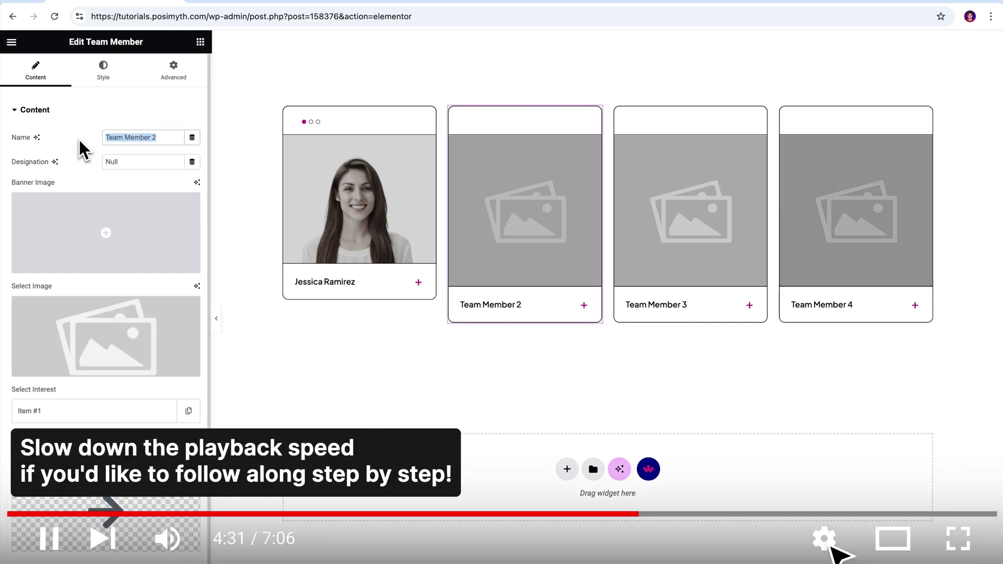
drag(125, 162, 92, 166)
text(Database Administrator)
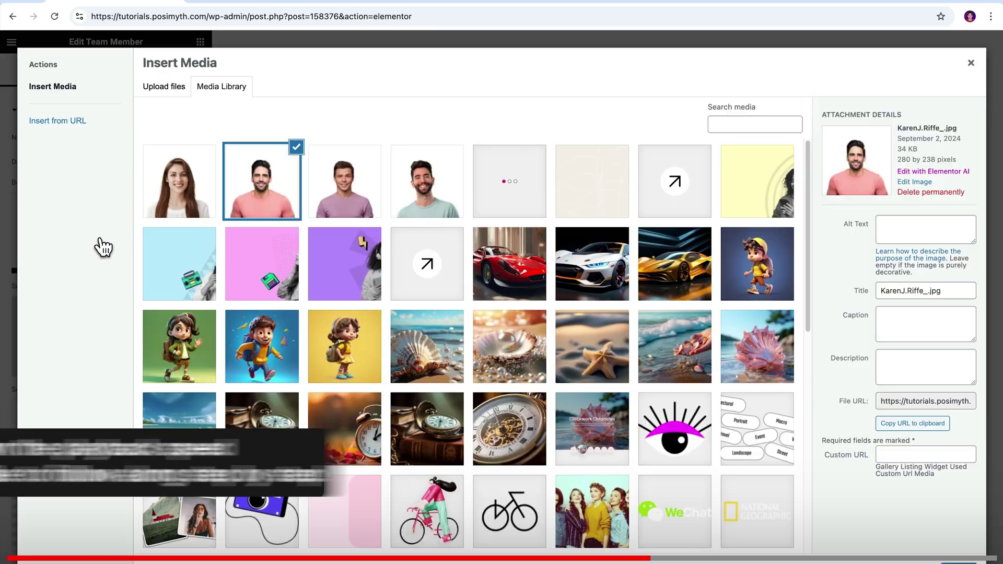
- Set the second member's portrait and add two more interests, pasting the mountains answer into the third
click(516, 197)
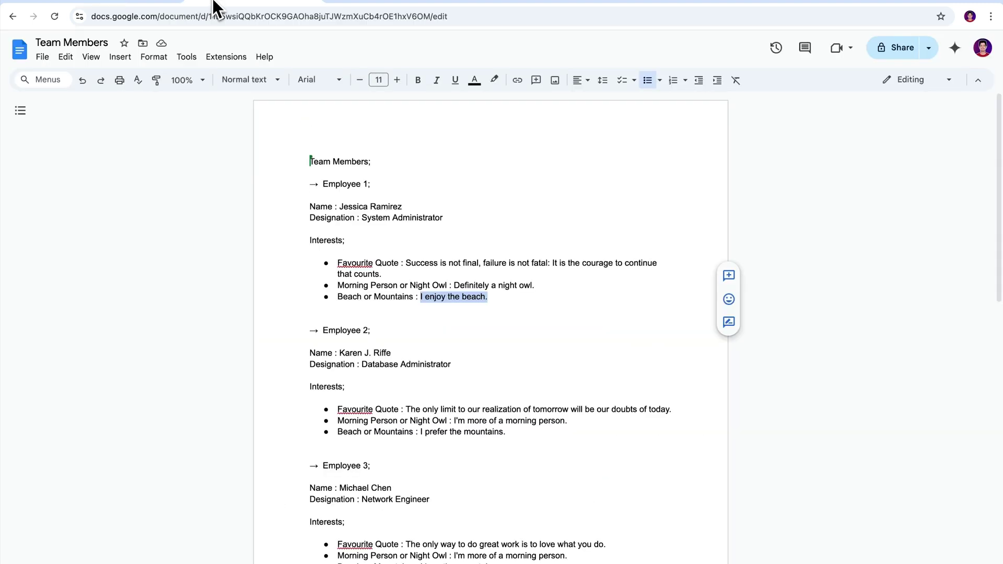
scroll(269, 360, down, 1)
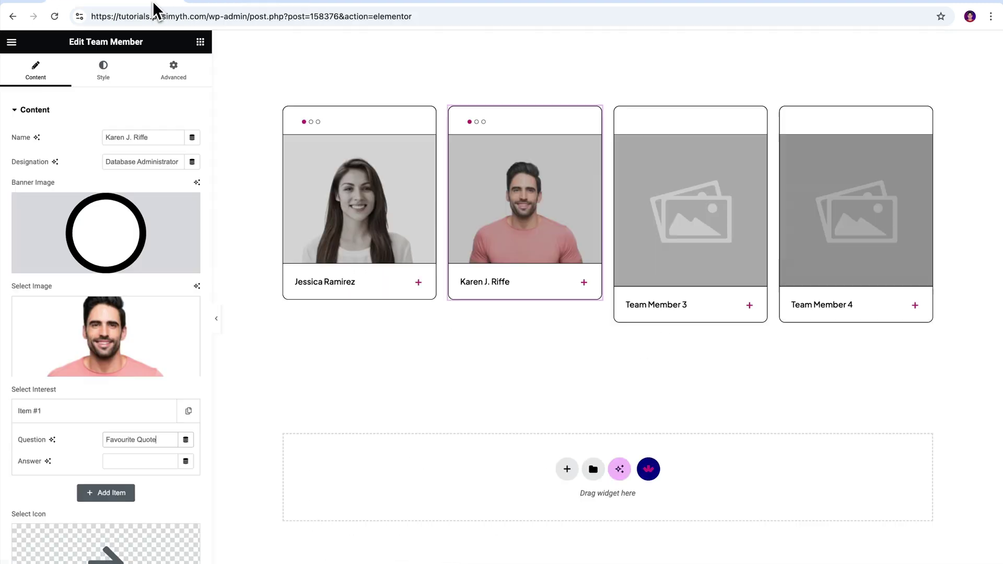
click(105, 491)
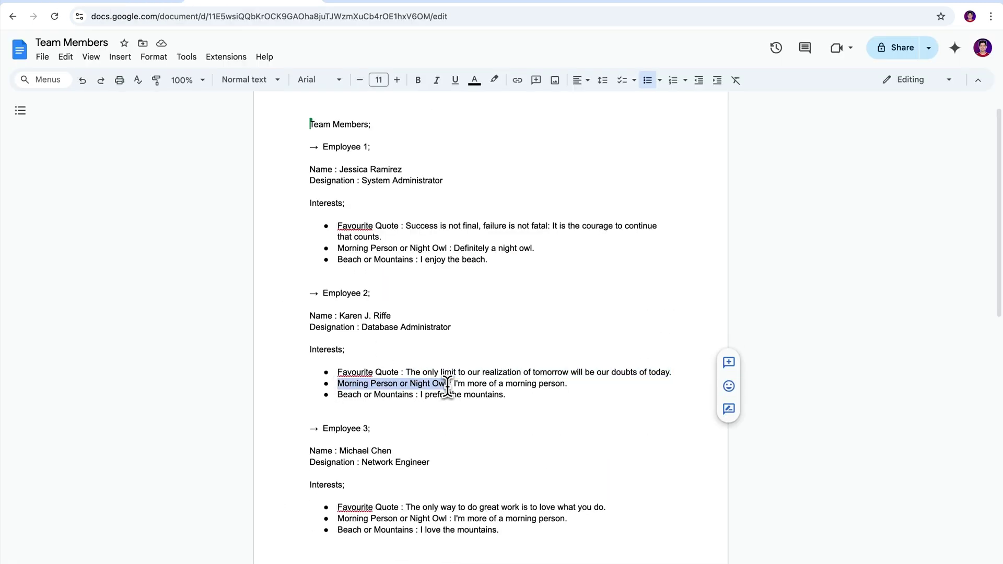
click(105, 523)
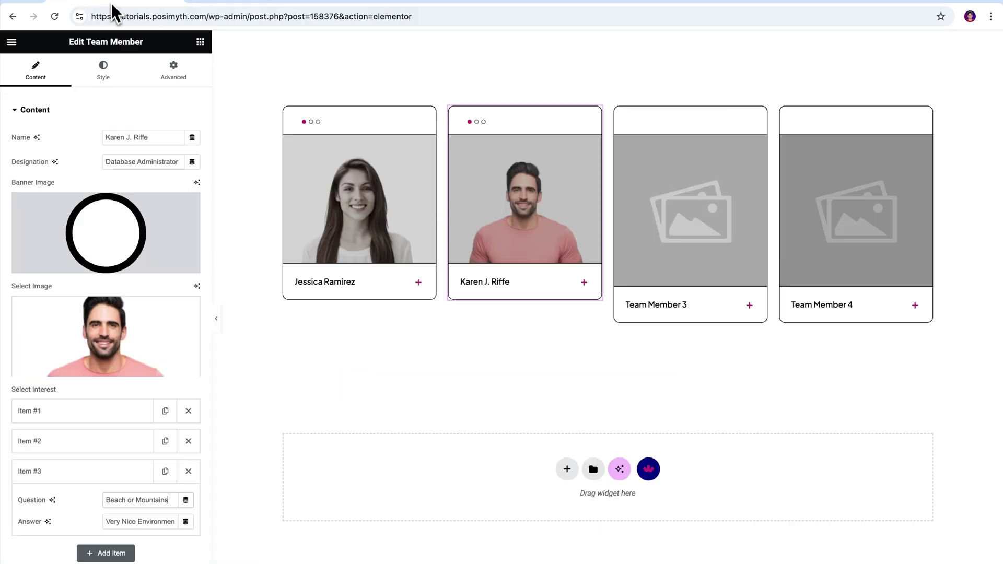
key(ctrl+v)
- Enter the third card's member name and the Network Engineer designation
click(584, 283)
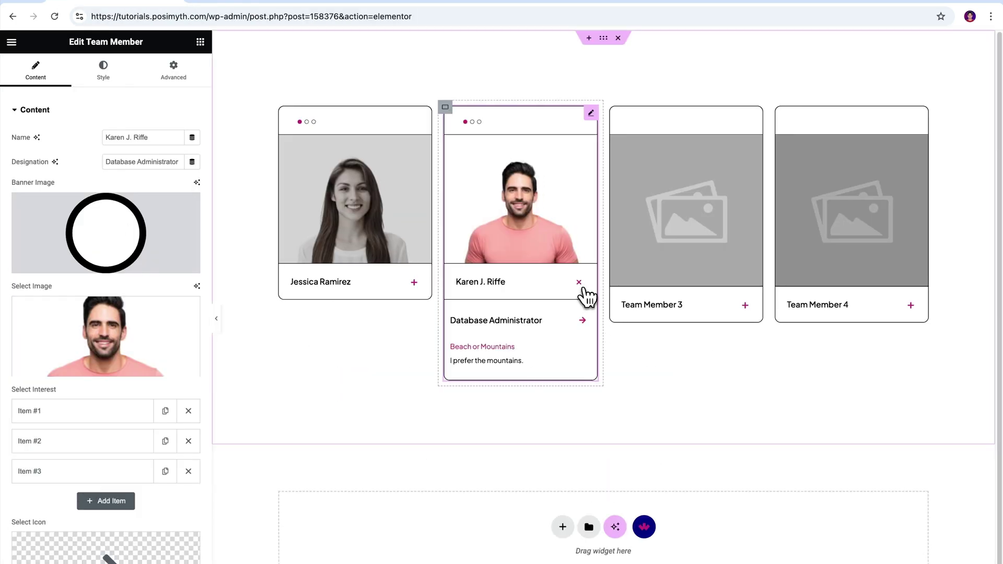
click(584, 289)
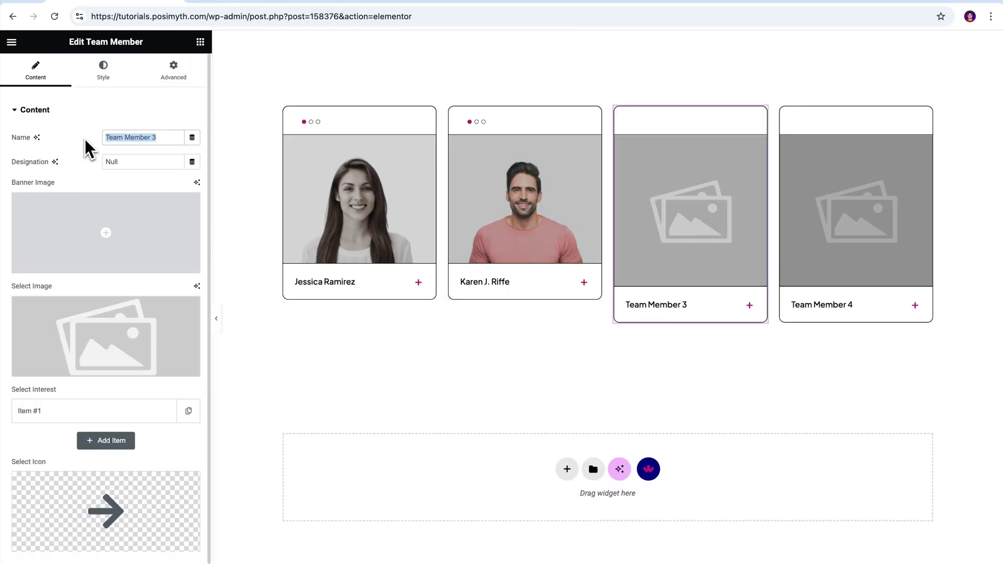
key(Tab)
key(BackSpace)
text(Network Engineer)
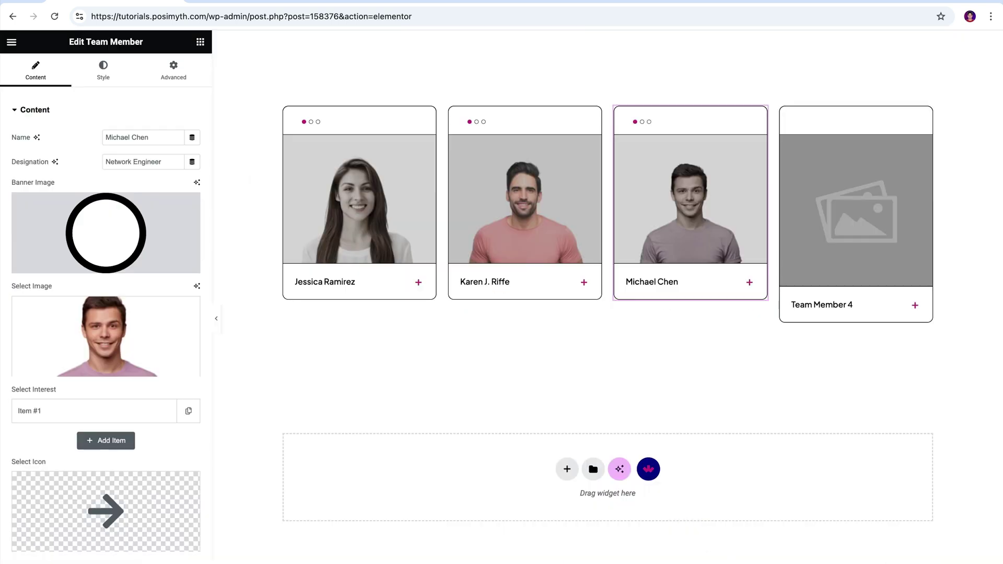
- Fill the third card's interests: Favourite Quote, Morning Person or Night Owl, Beach or Mountains
click(55, 413)
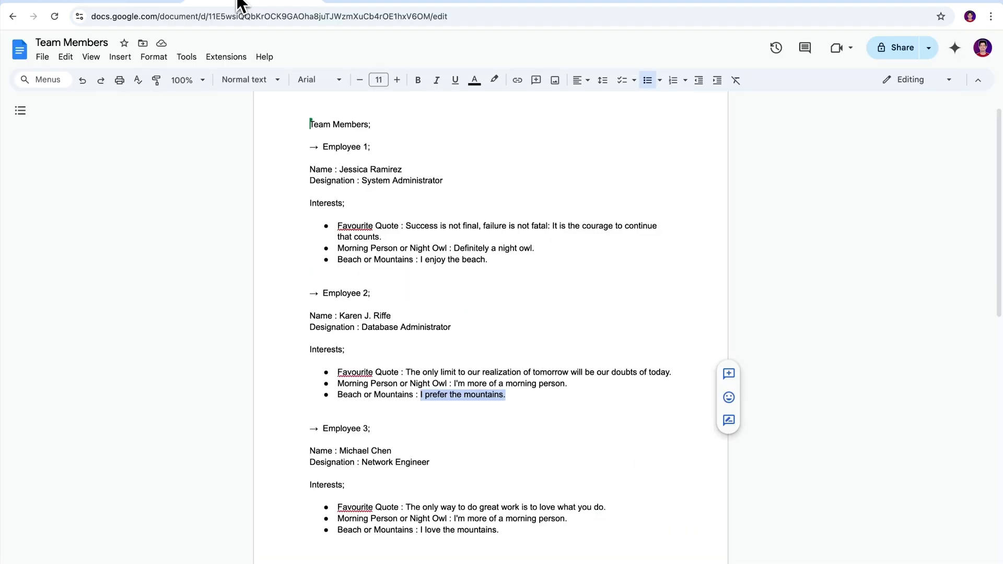
scroll(502, 313, down, 4)
scroll(398, 327, up, 1)
drag(307, 327, 399, 327)
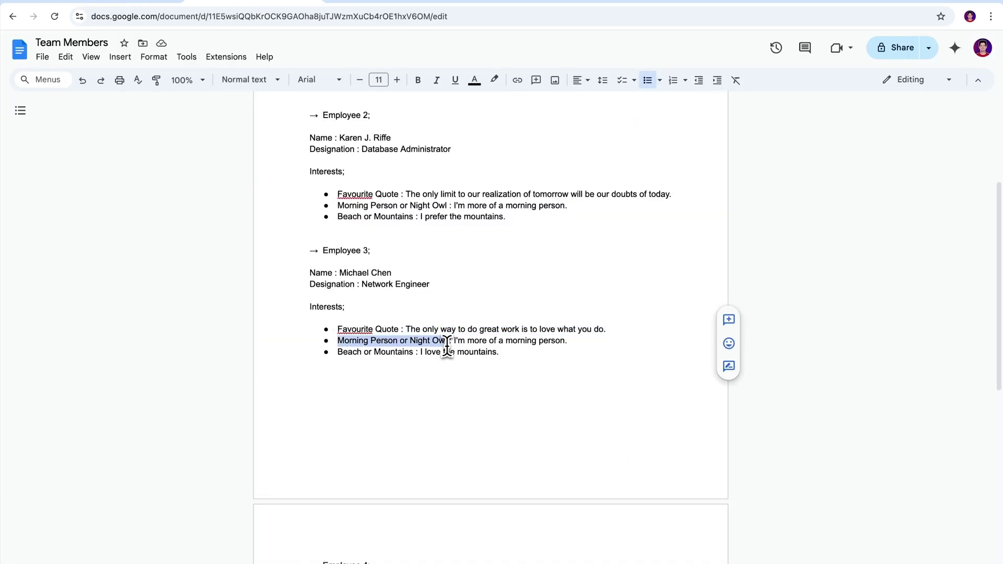
drag(106, 470, 120, 469)
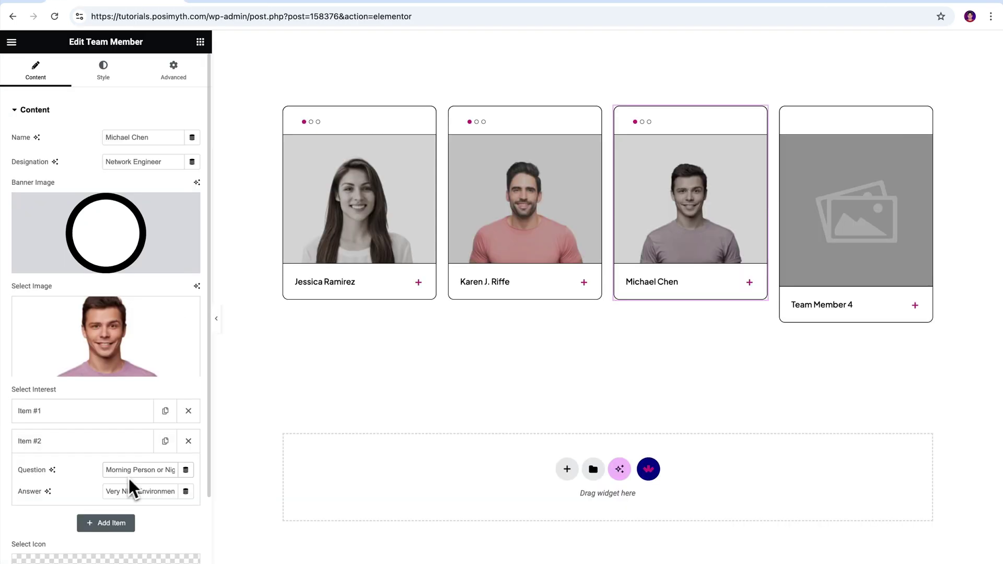
click(105, 522)
drag(337, 352, 410, 351)
drag(421, 352, 498, 351)
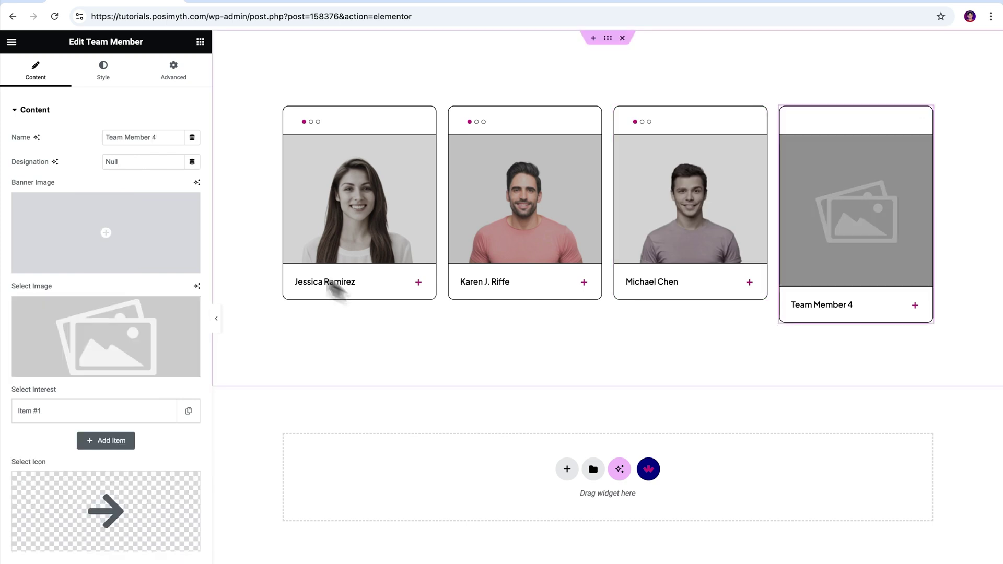
- Enter the fourth card's member name and replace Null with the Software Developer designation
key(ctrl+v)
click(98, 163)
key(ctrl+a)
key(BackSpace)
key(ctrl+v)
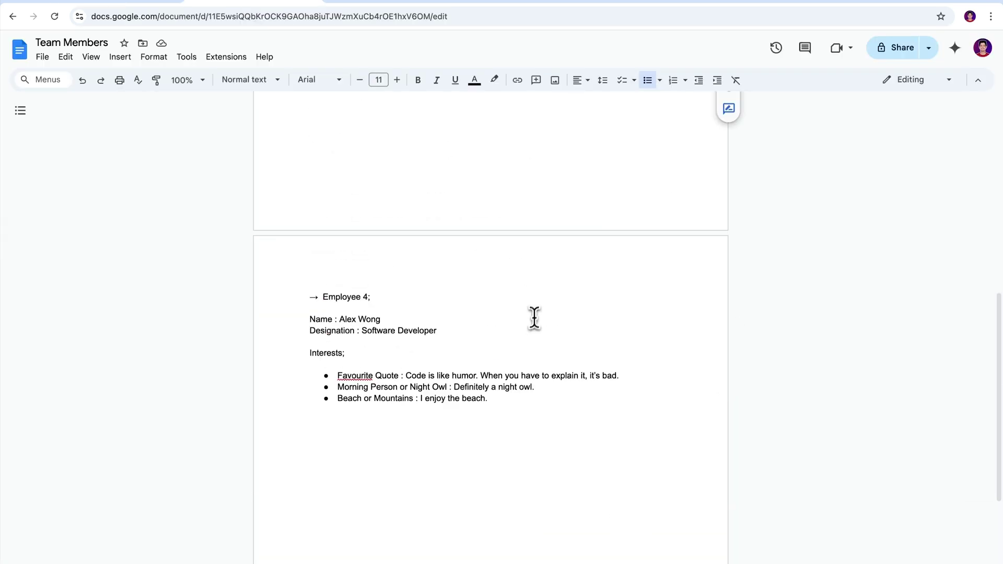
- Copy the quote, 'Definitely a night owl.' and 'I enjoy the beach.' answers into the fourth card's interests, then check the card
drag(337, 323, 400, 324)
drag(406, 324, 619, 324)
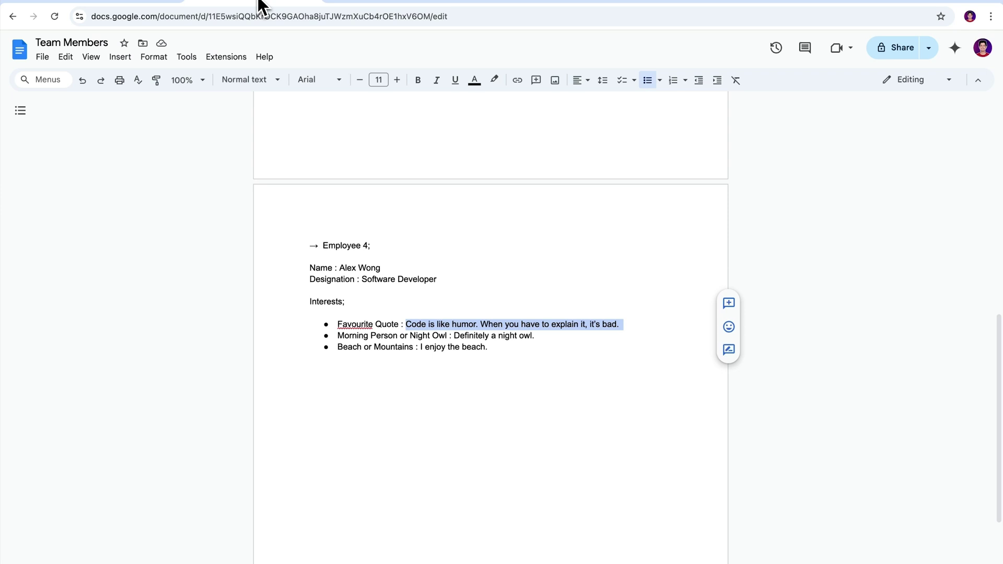
drag(337, 335, 449, 336)
drag(454, 336, 534, 336)
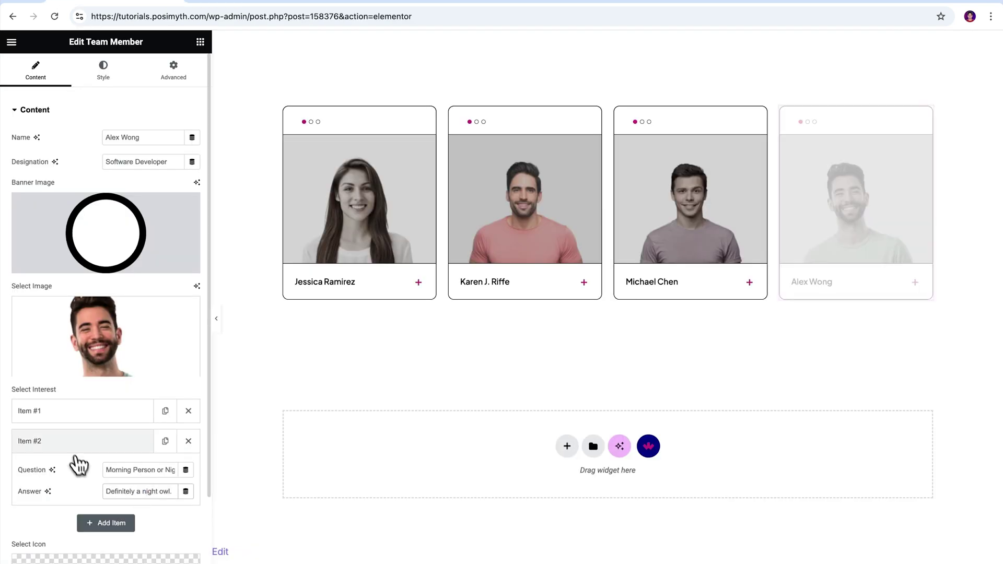
drag(337, 347, 412, 347)
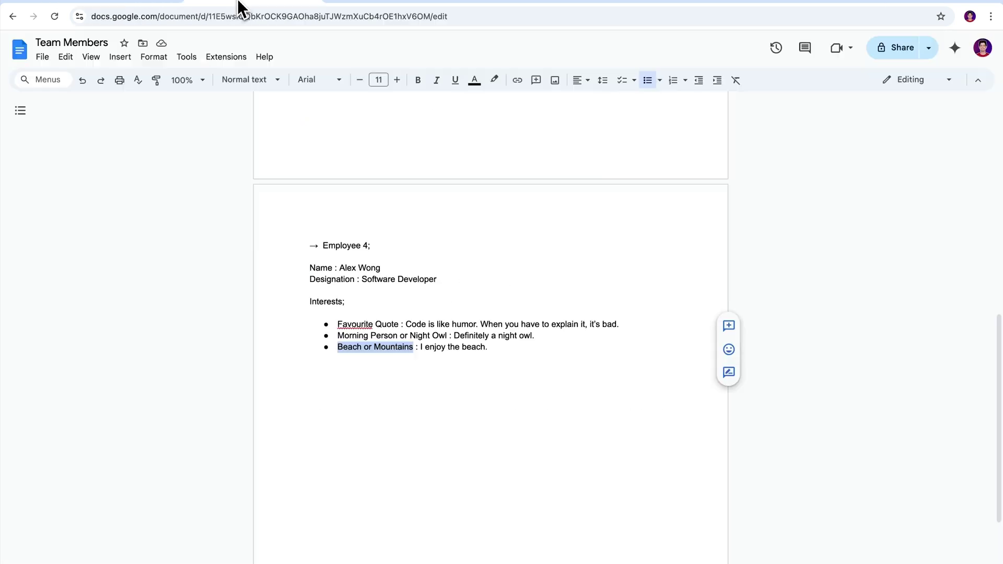
drag(487, 347, 421, 348)
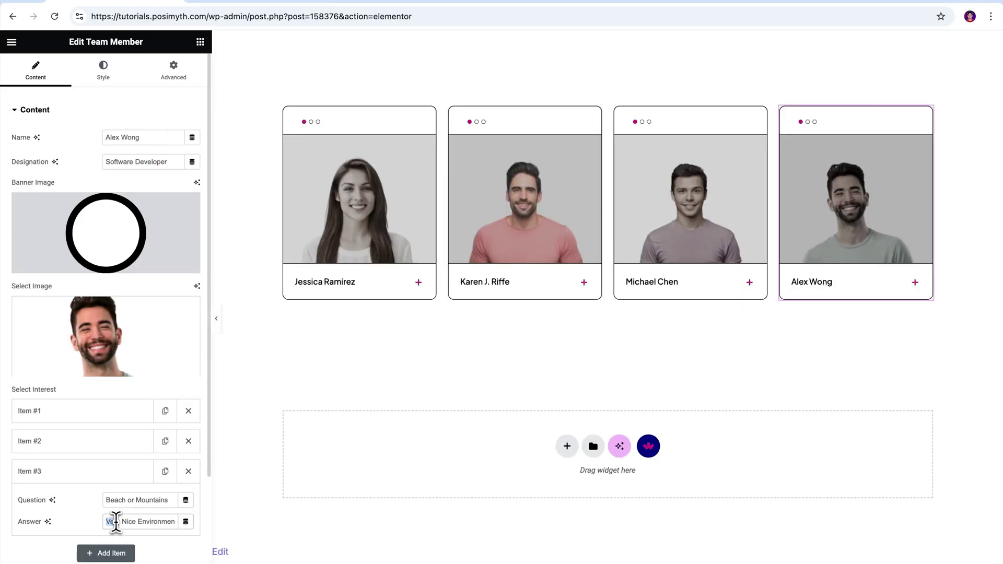
text(I enjoy the beach.)
click(915, 285)
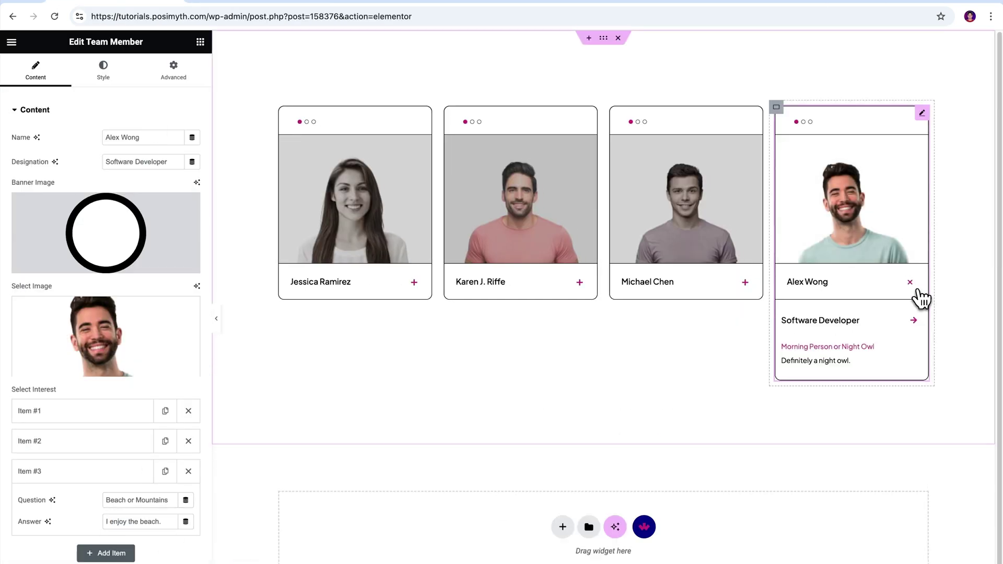
click(911, 285)
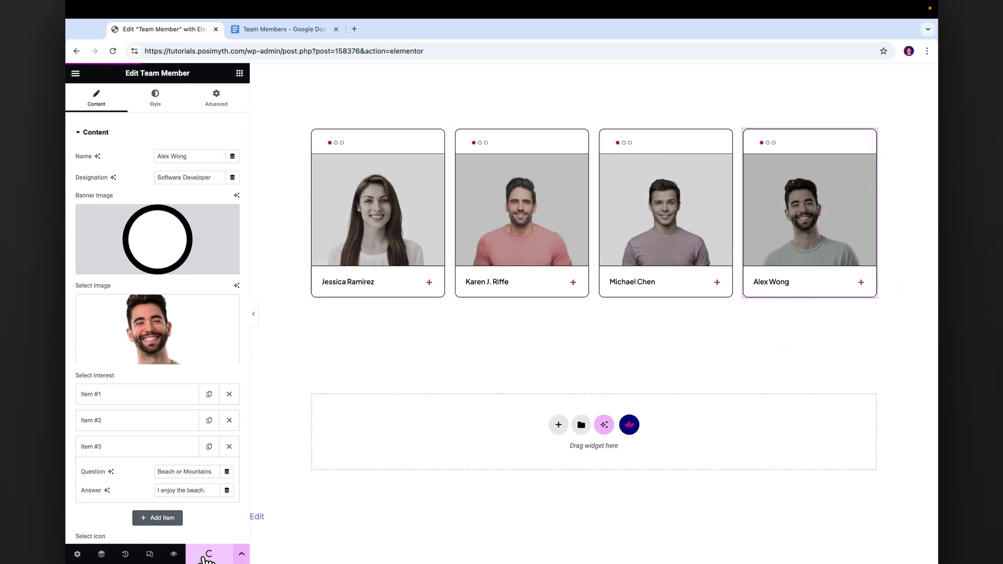
- Open the live preview and expand the first, third and second cards to check their details
click(173, 554)
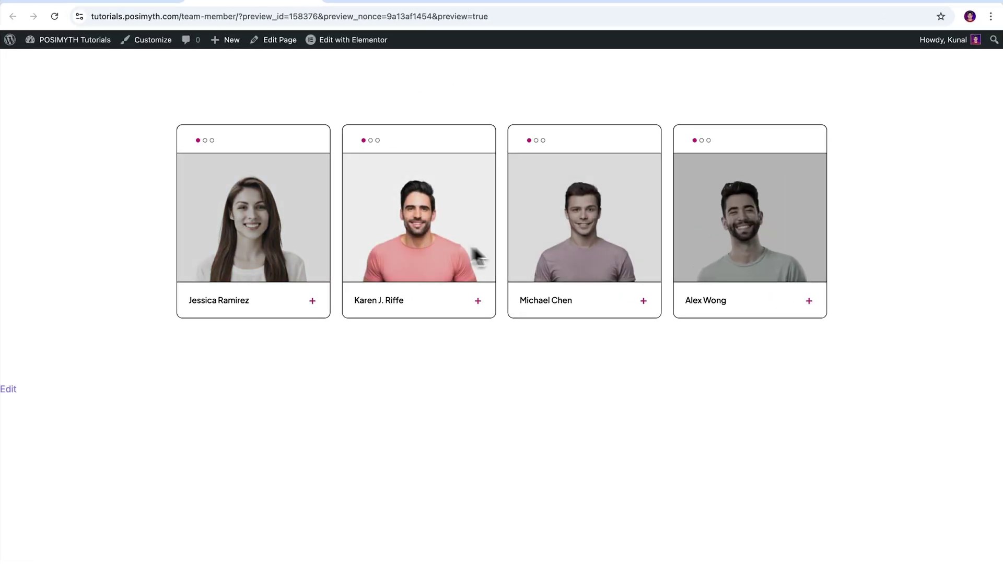
click(313, 302)
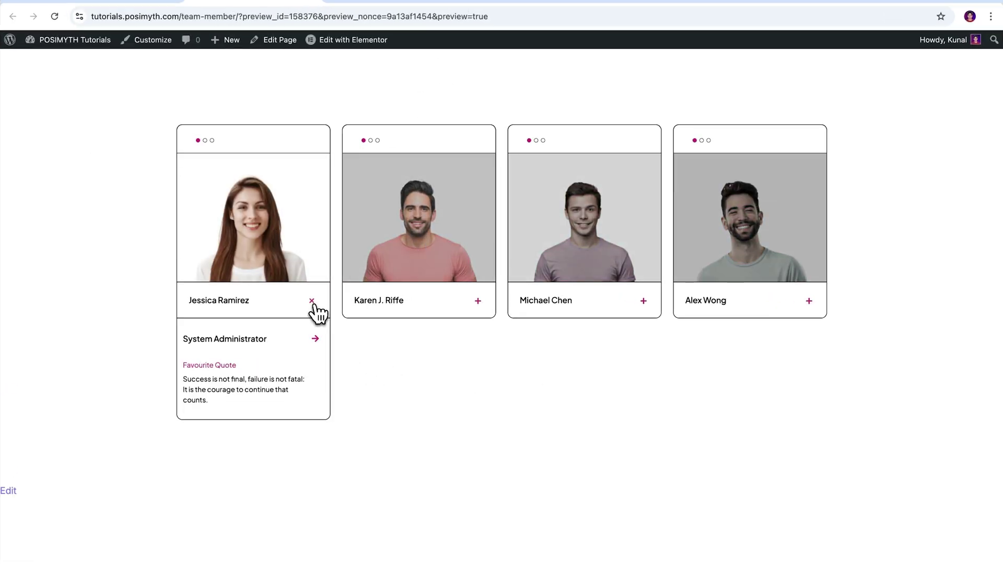
click(312, 301)
click(643, 301)
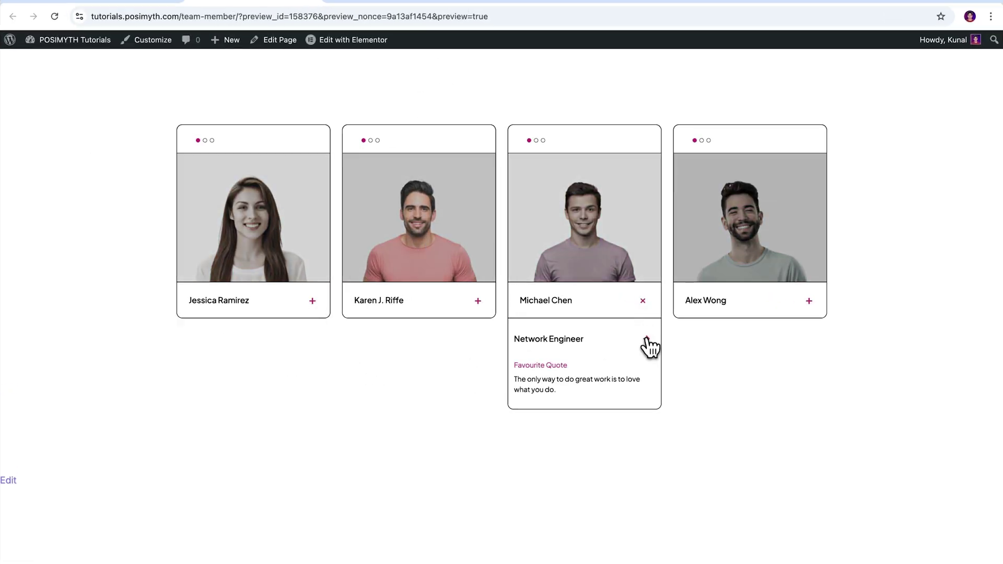
click(647, 340)
click(478, 302)
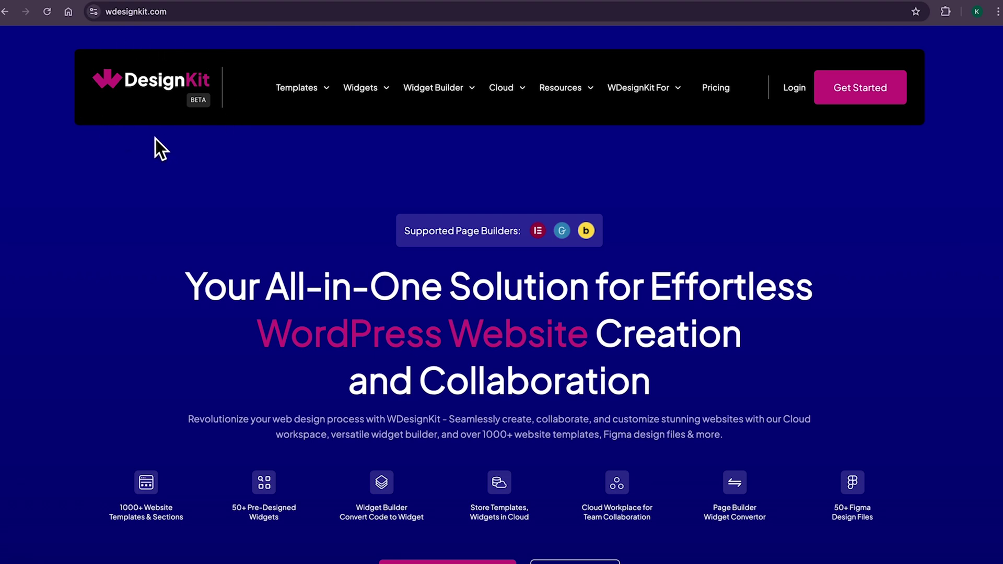
- Scroll the WDesignKit homepage past templates and Widget Builder, then show the Widgets section
scroll(502, 292, down, 20)
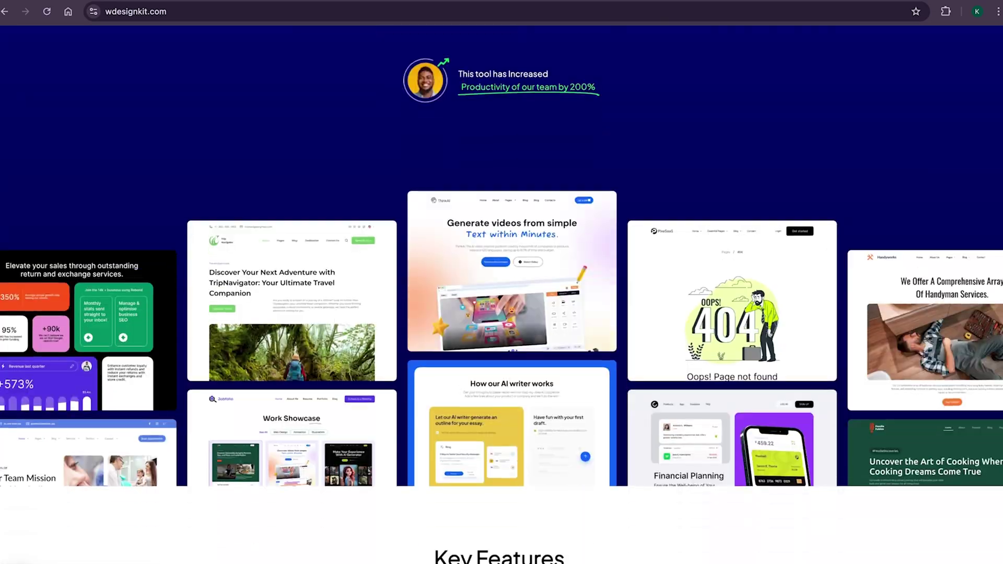
scroll(502, 293, down, 10)
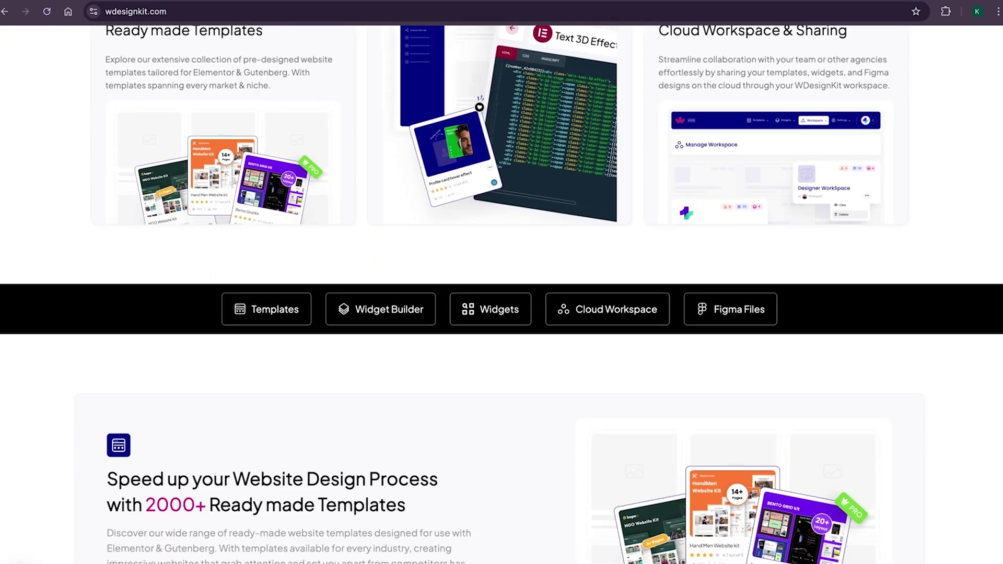
scroll(502, 293, down, 1)
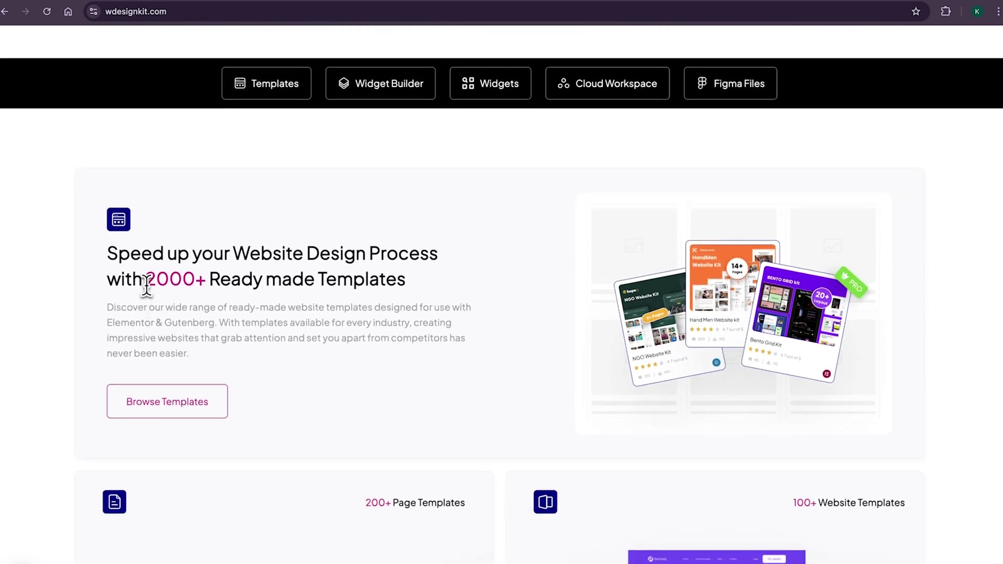
drag(146, 280, 405, 282)
scroll(958, 221, down, 3)
scroll(249, 302, down, 10)
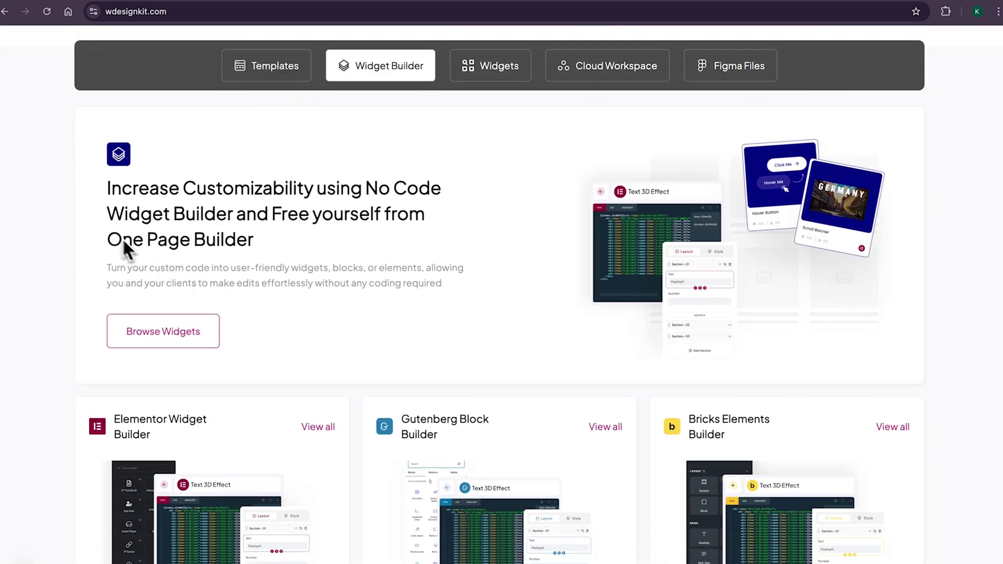
drag(104, 220, 225, 239)
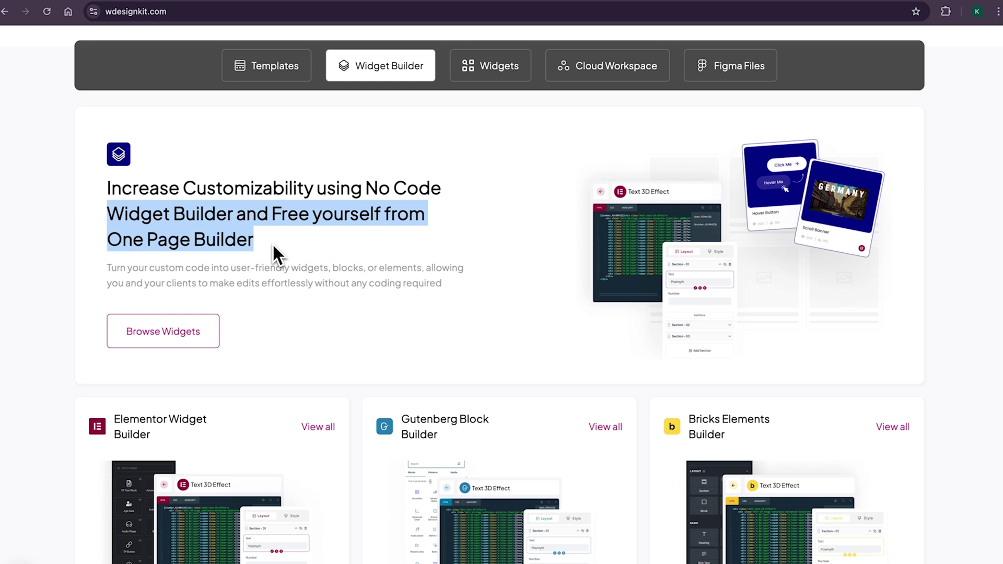
click(497, 83)
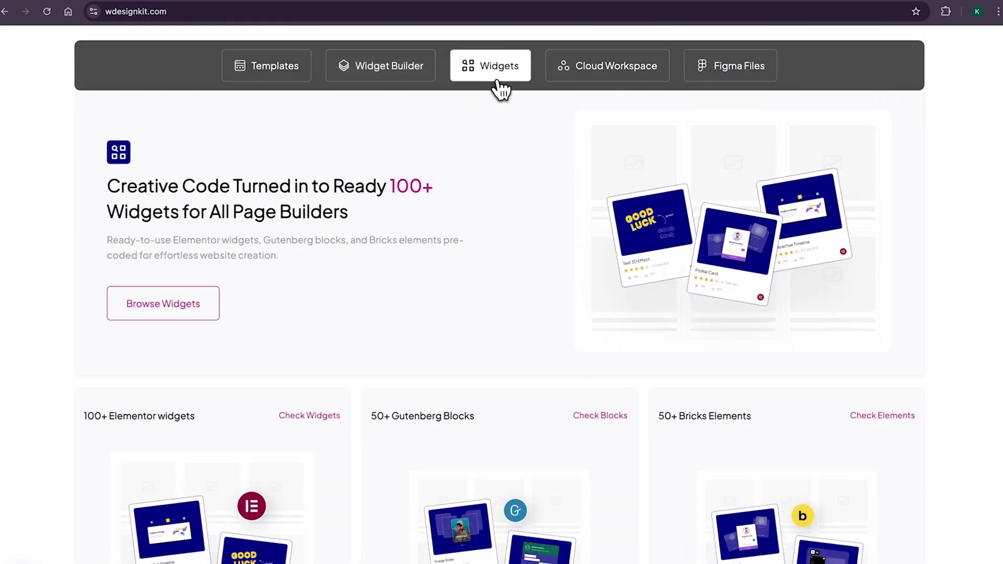
drag(413, 202, 413, 202)
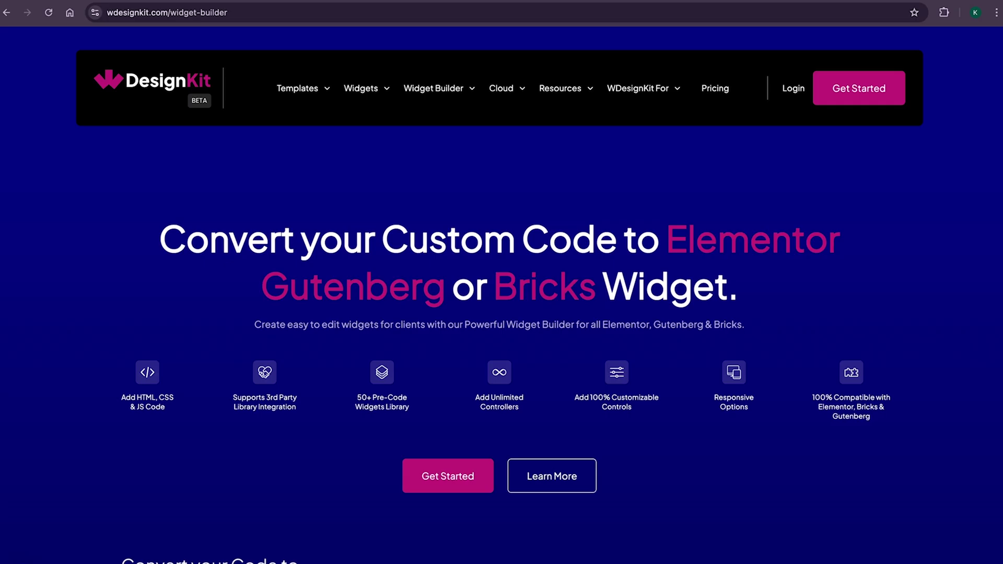
- Scroll through the Widget Builder page's content
scroll(502, 292, down, 7)
scroll(502, 292, down, 10)
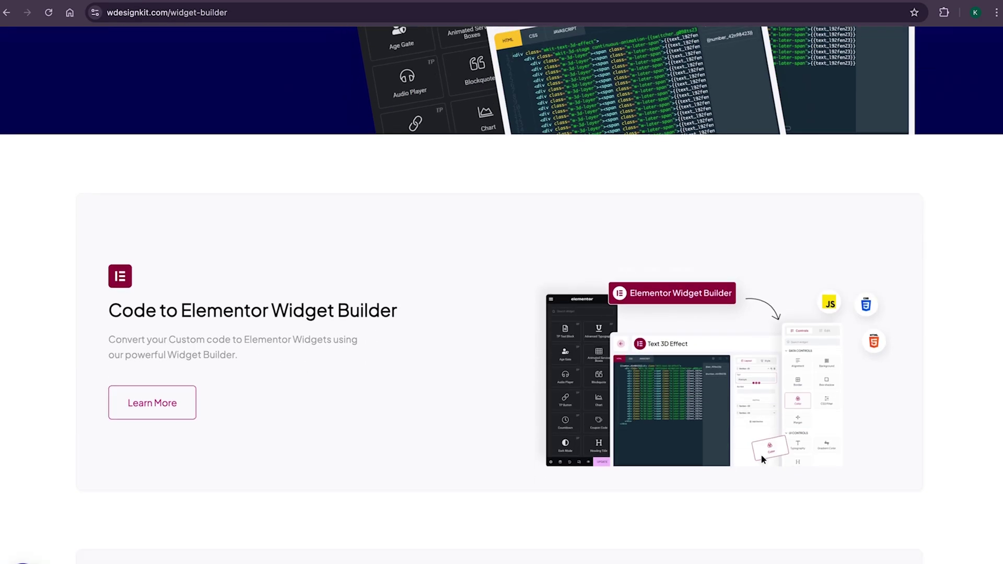
scroll(502, 292, down, 11)
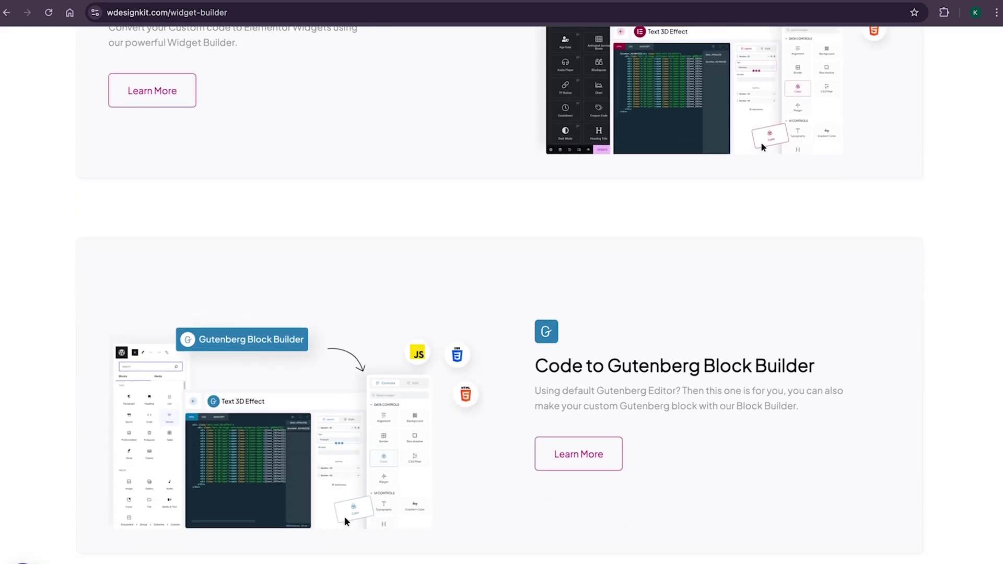
scroll(501, 293, down, 2)
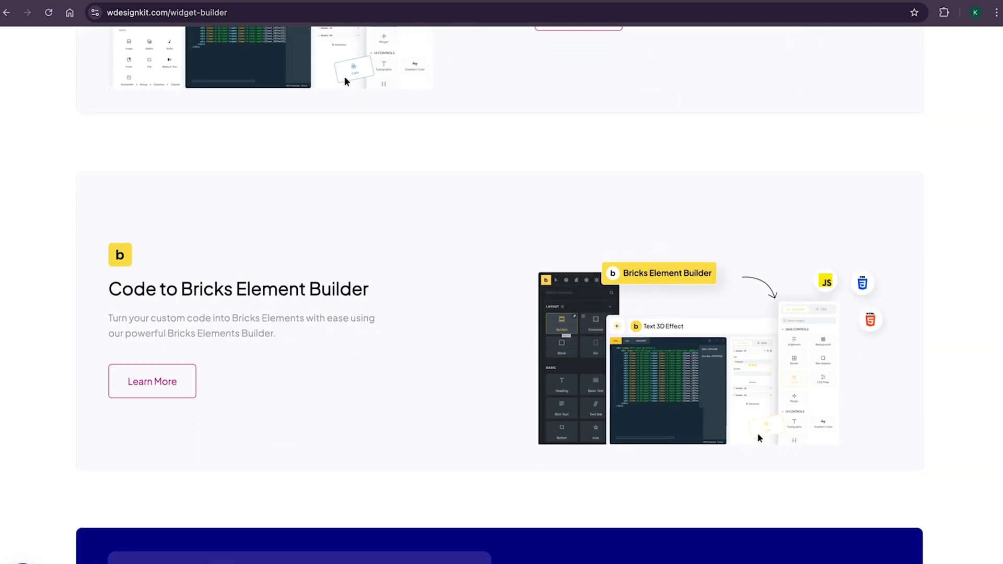
scroll(502, 295, up, 20)
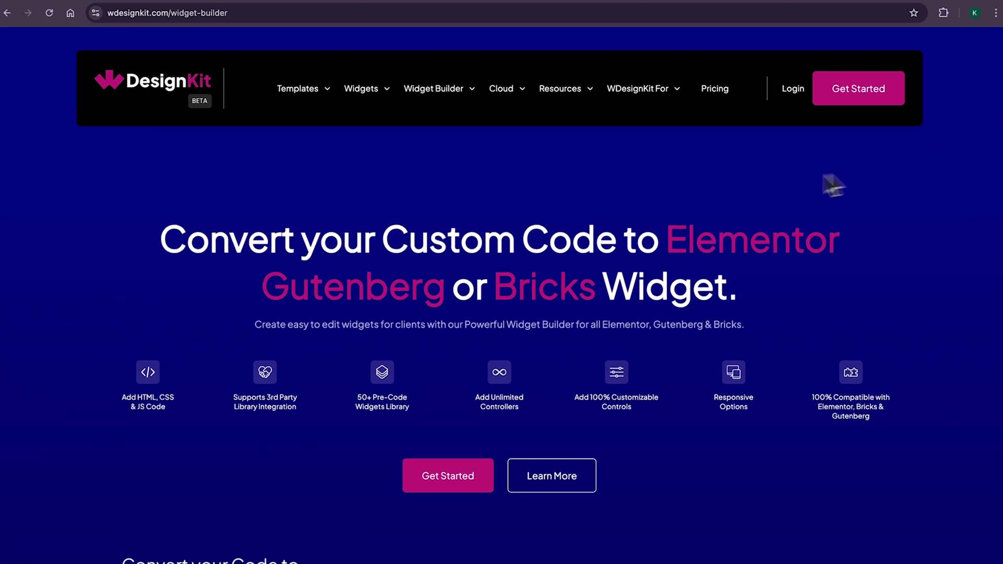
- Visit Cloud Workspace, highlighting the Upload and Collaborate captions, then return to the homepage
mouse_move(521, 122)
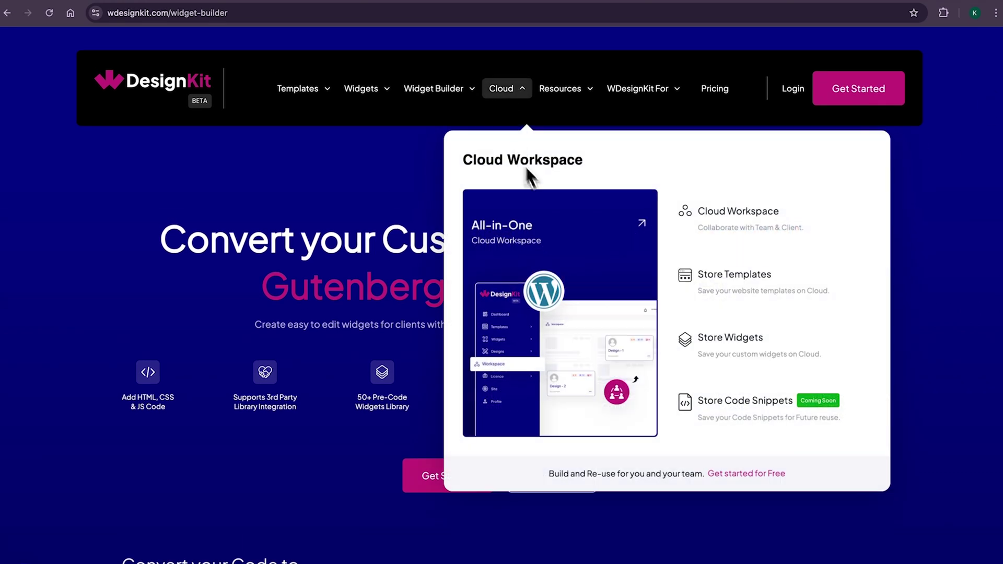
click(741, 226)
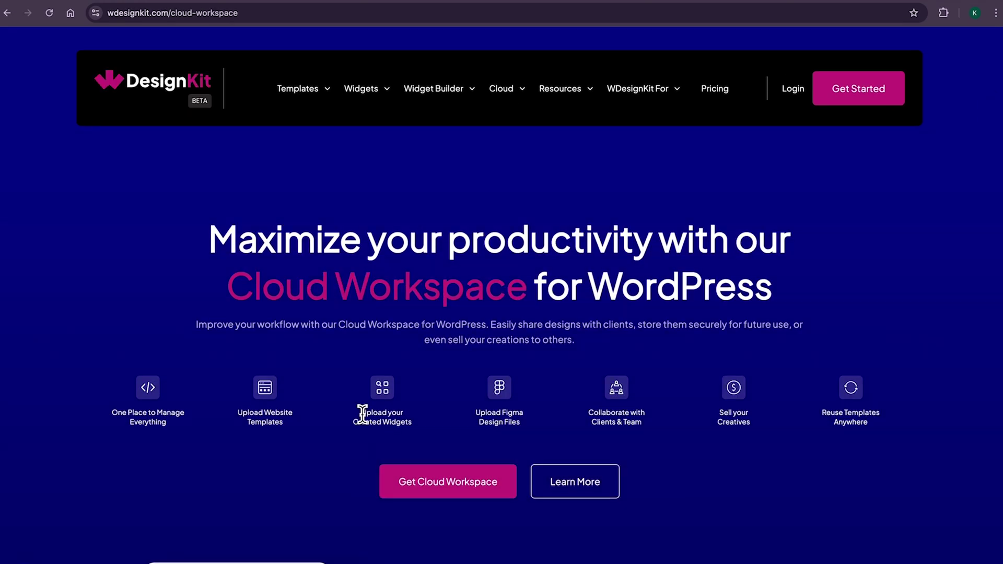
drag(363, 412, 385, 421)
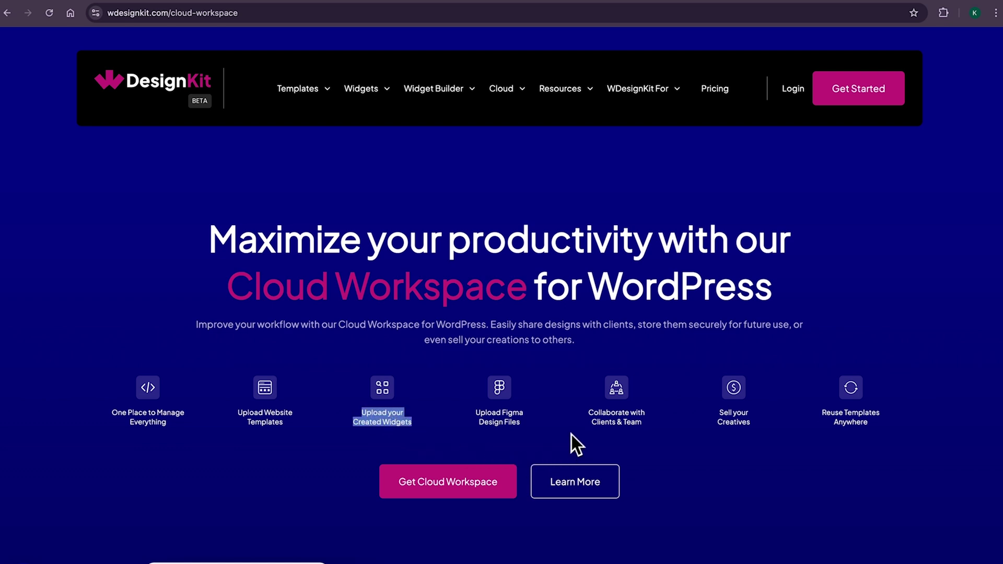
drag(587, 412, 651, 429)
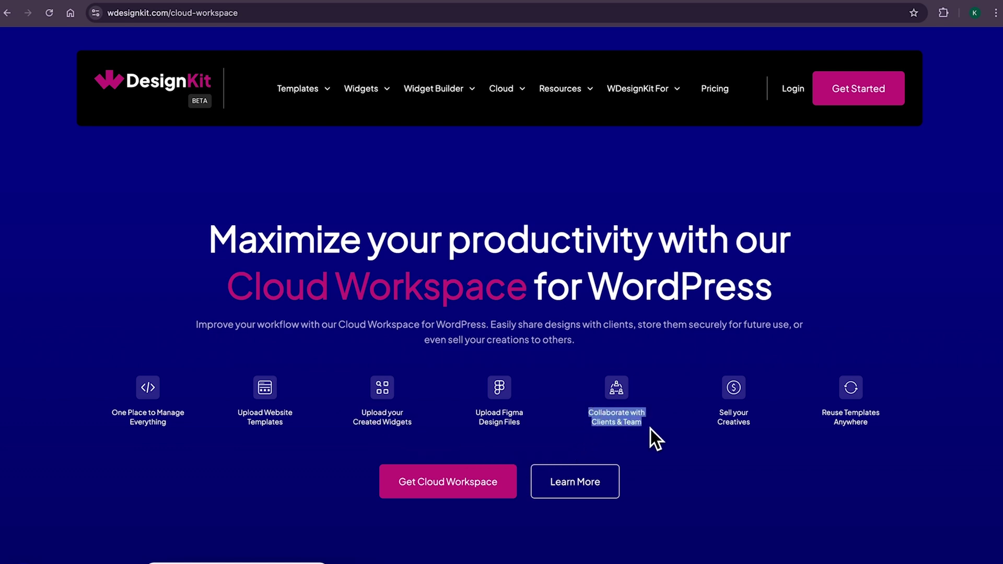
click(156, 90)
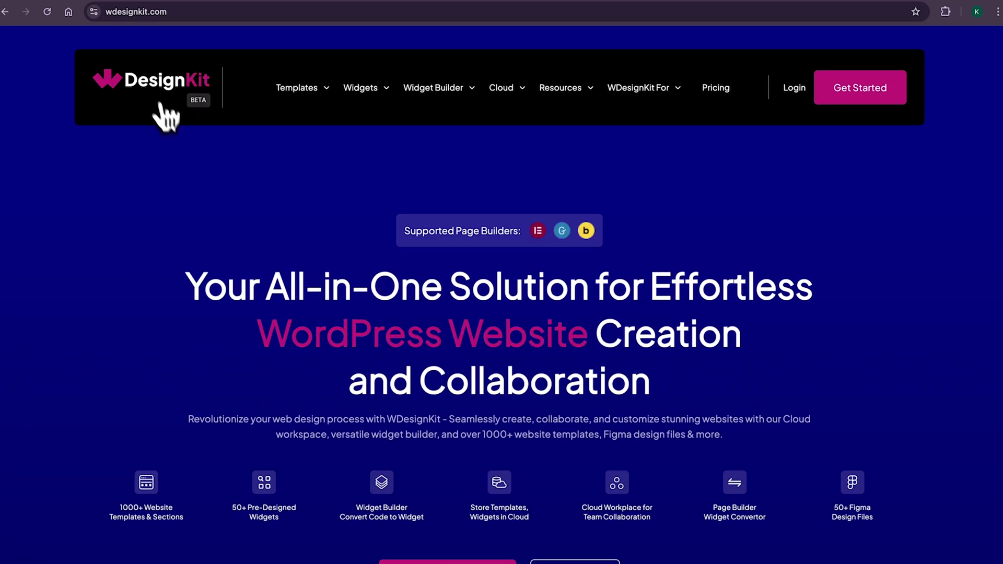
- Highlight part of the WDesignKit homepage headline
drag(267, 286, 584, 295)
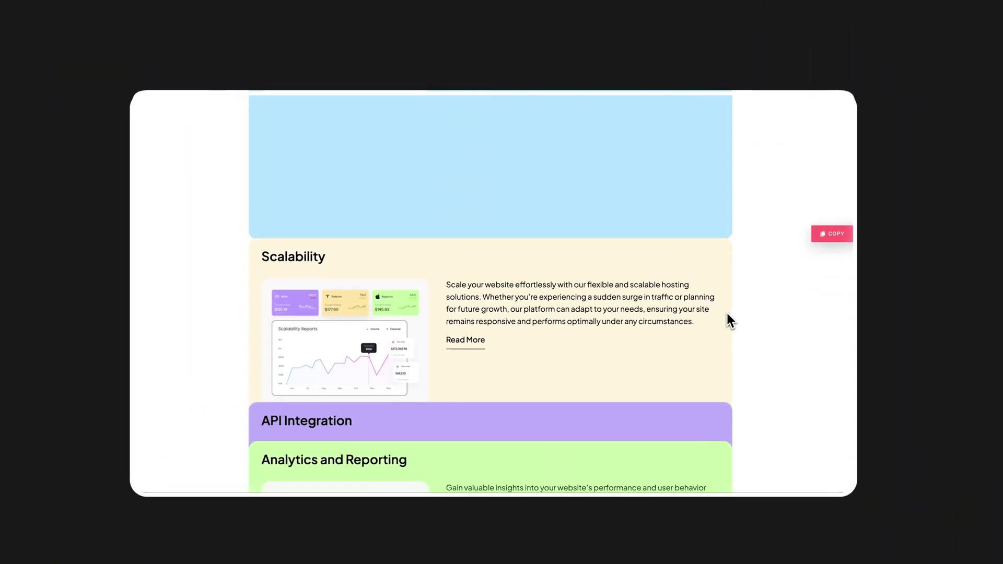
scroll(726, 314, down, 10)
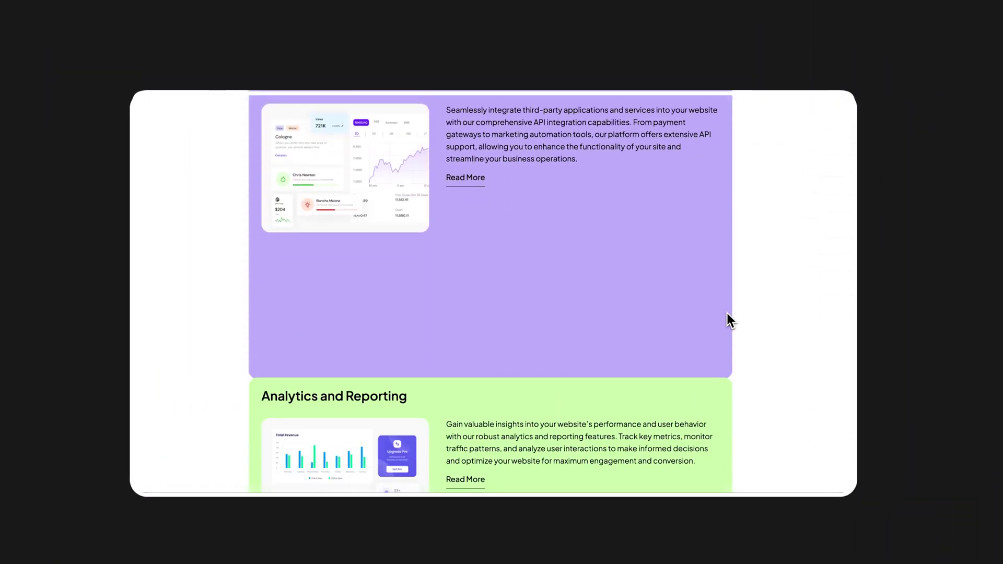
scroll(731, 321, down, 10)
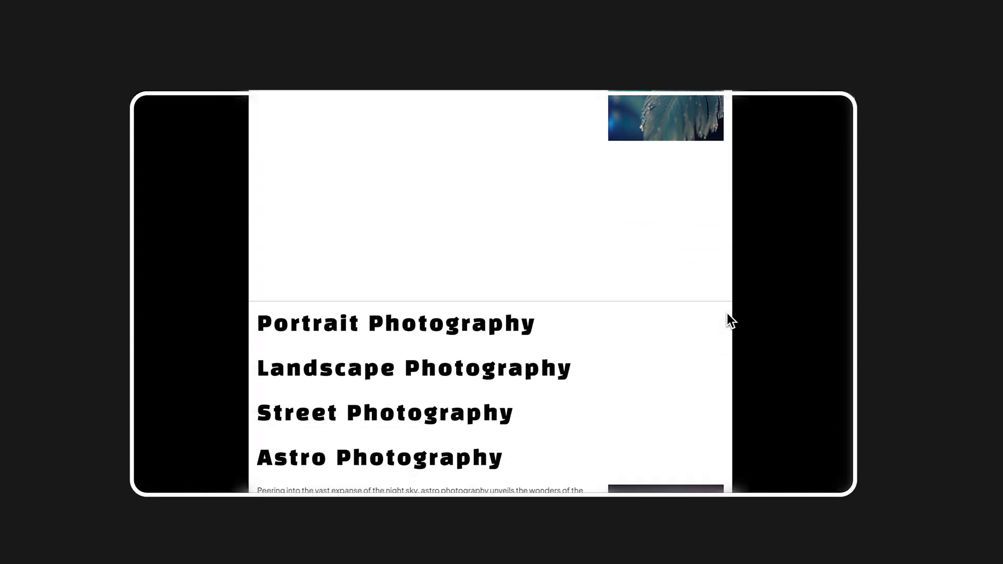